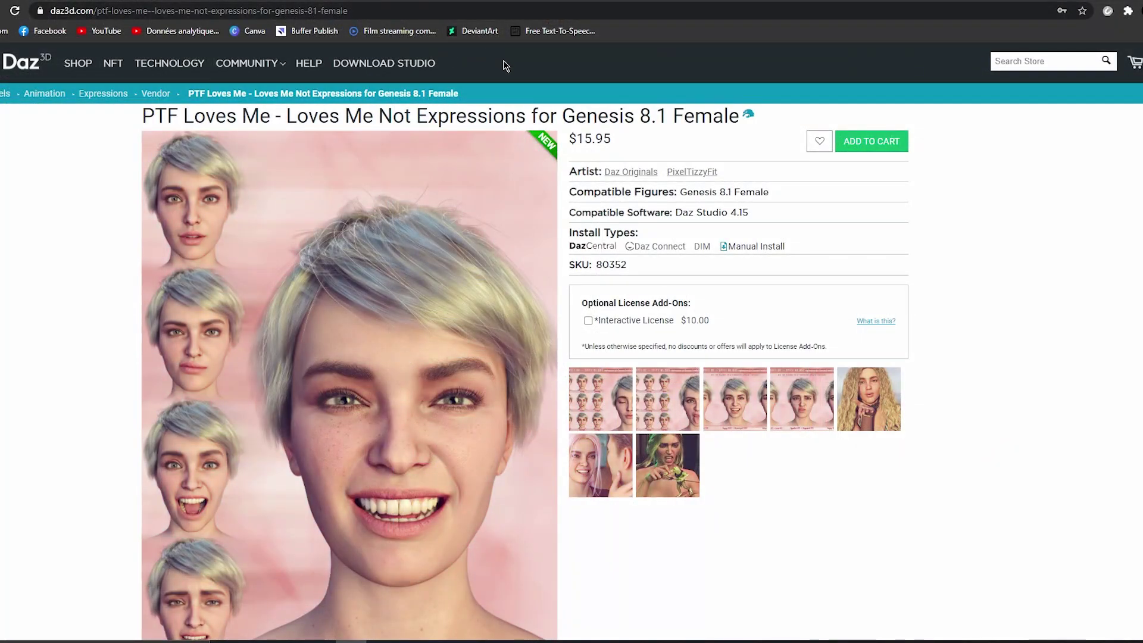
Look through the preview images of the PTF Loves Me - Loves Me Not Expressions product for Genesis 8.1 Female
{"action": "scroll", "coordinate": [774, 274], "scroll_direction": "down", "scroll_amount": 2}
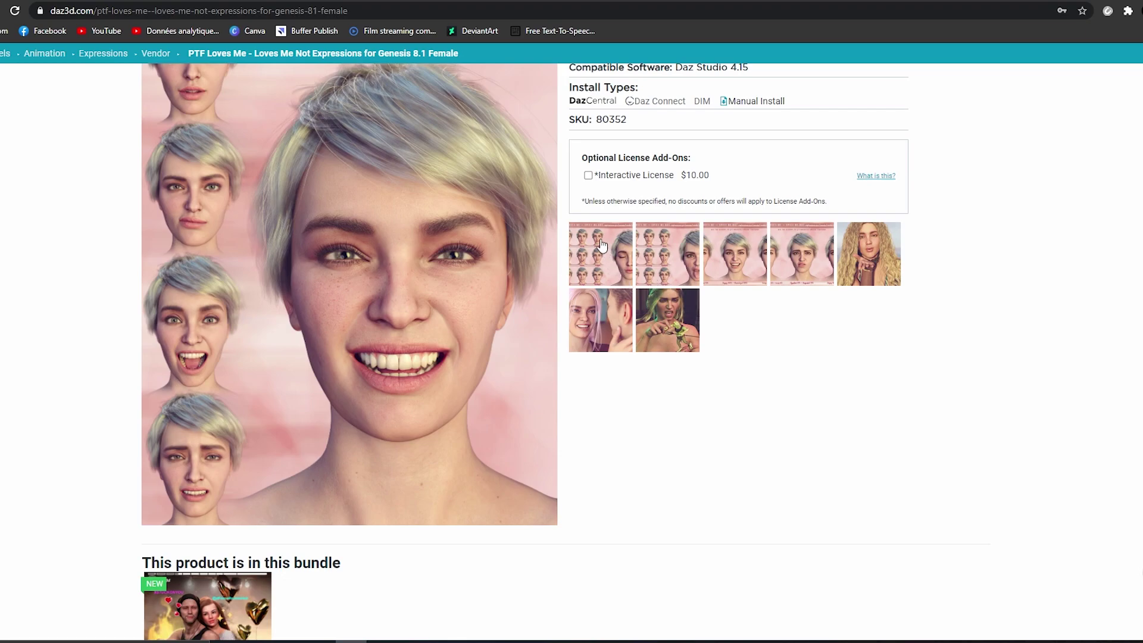
{"action": "left_click", "coordinate": [778, 275]}
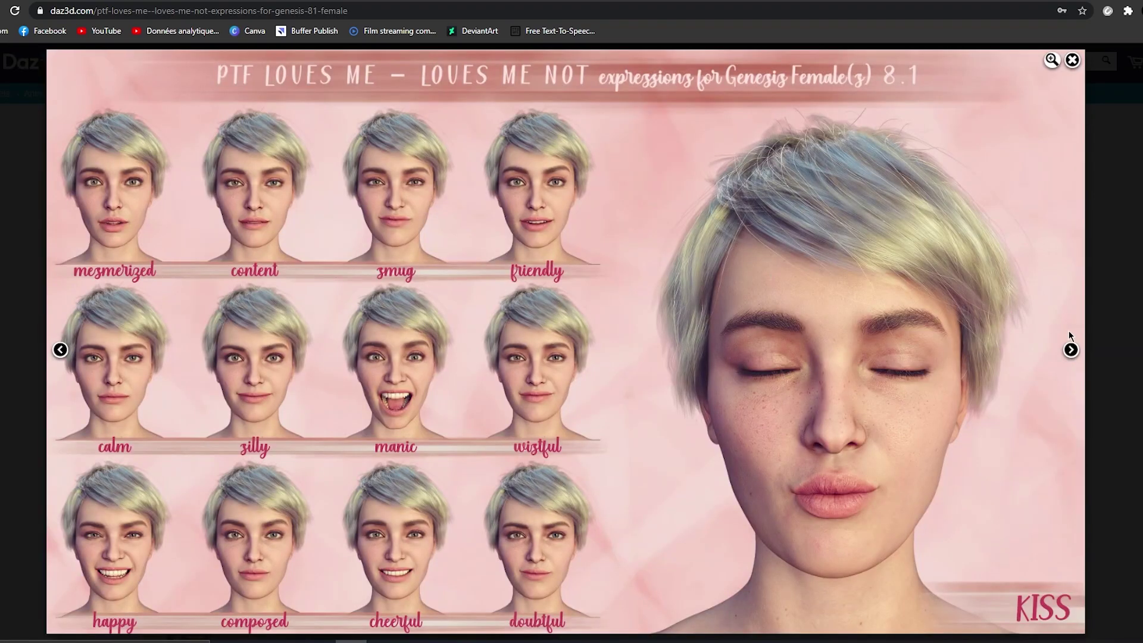
{"action": "left_click", "coordinate": [1072, 351]}
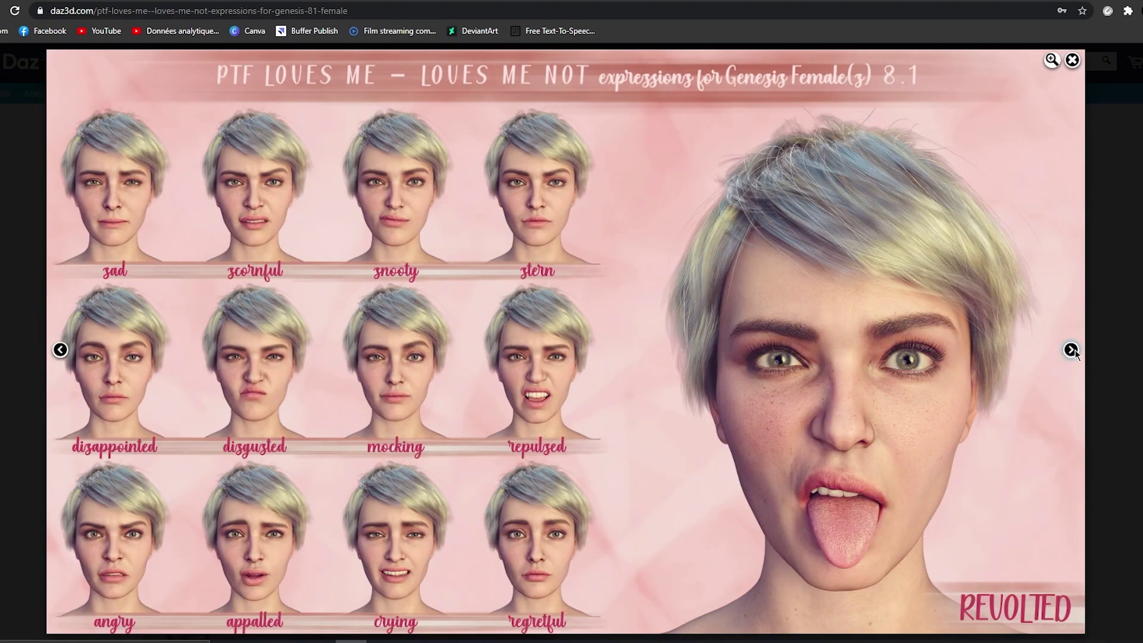
{"action": "left_click", "coordinate": [1071, 350]}
{"action": "left_click", "coordinate": [1071, 350]}
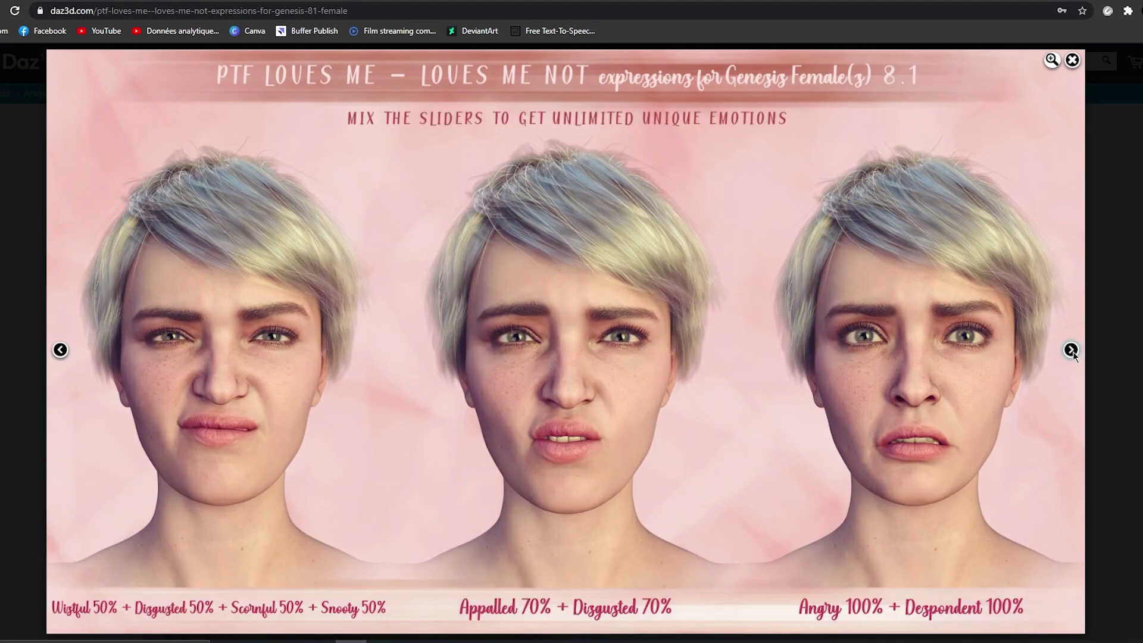
{"action": "left_click", "coordinate": [1071, 351]}
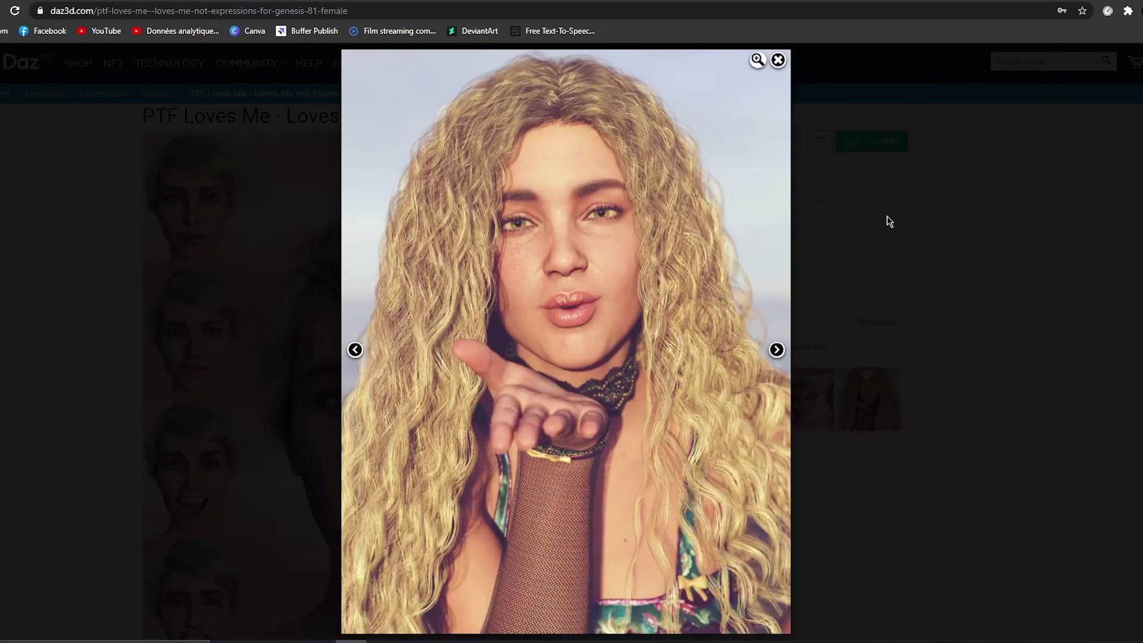
{"action": "left_click", "coordinate": [778, 60]}
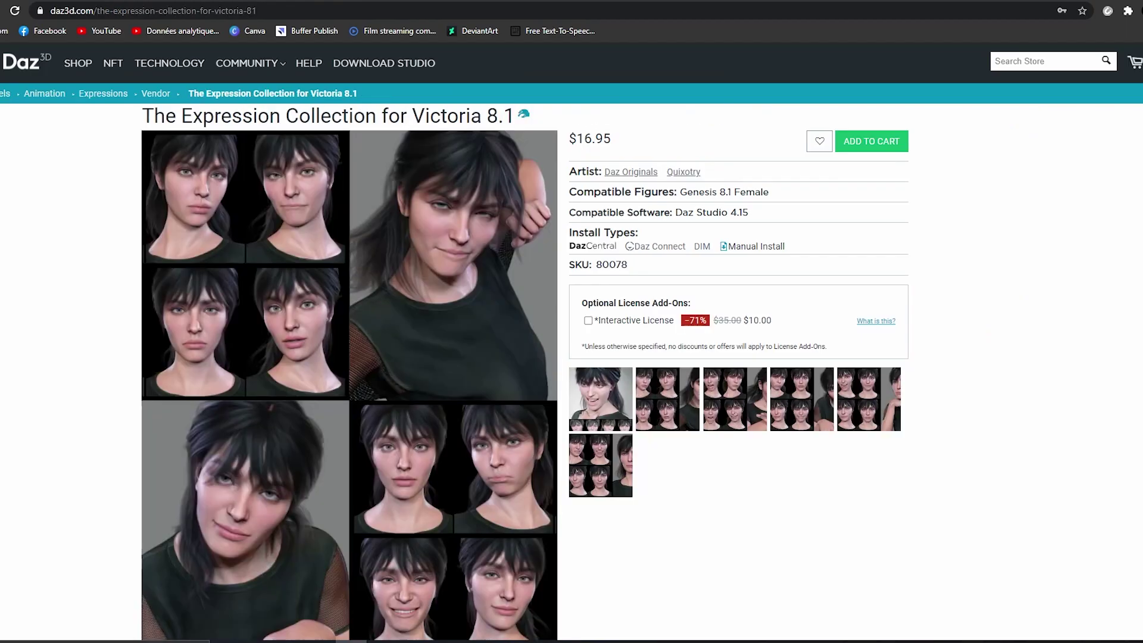
Look through the preview images of The Expression Collection for Victoria 8.1
{"action": "left_click", "coordinate": [333, 306]}
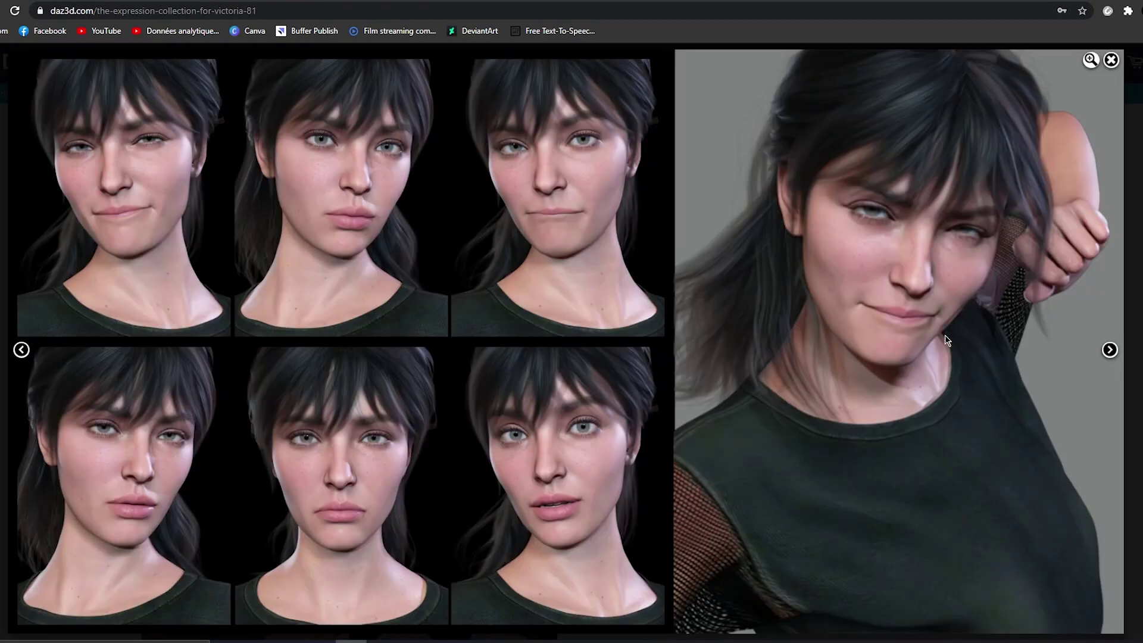
{"action": "left_click", "coordinate": [1109, 350]}
{"action": "left_click", "coordinate": [1109, 350]}
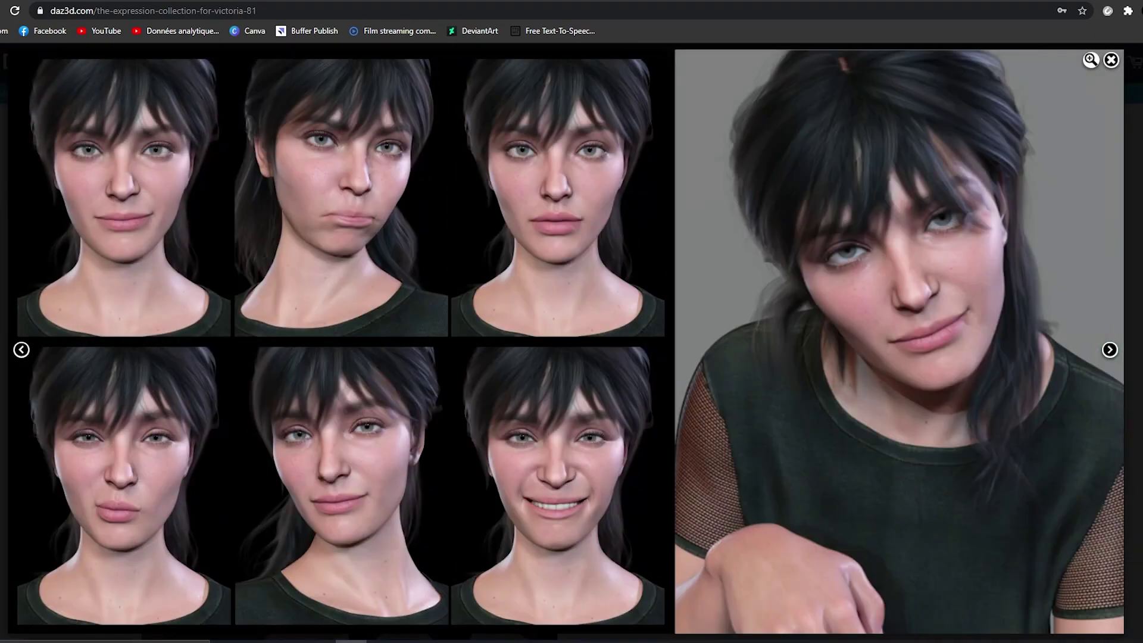
{"action": "left_click", "coordinate": [22, 350]}
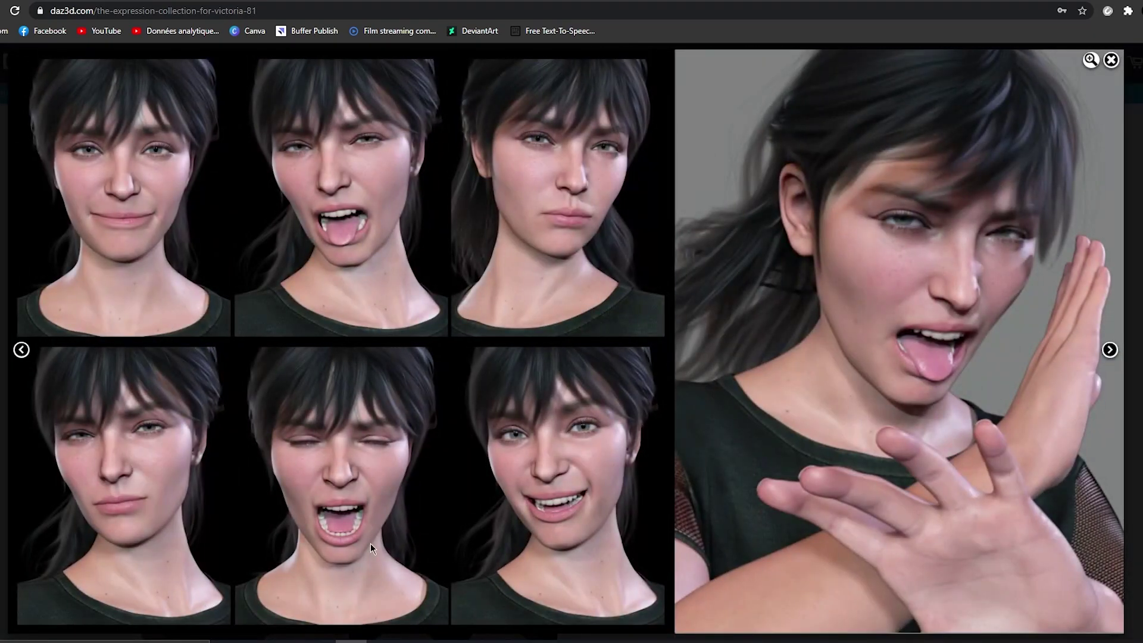
{"action": "key", "text": "Escape"}
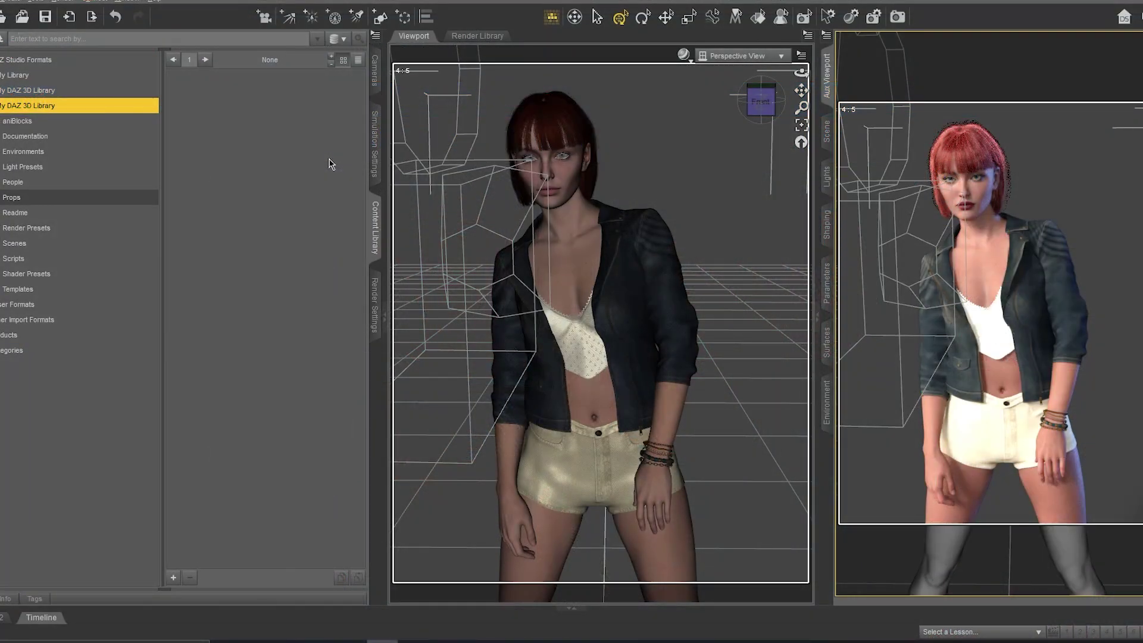
Switch to DAZ Studio and open the Genesis 8 Female expressions folder Loves Me Loves Me Not by PixelTizzyFit in My DAZ 3D Library
{"action": "left_click_drag", "start_coordinate": [801, 71], "coordinate": [801, 74]}
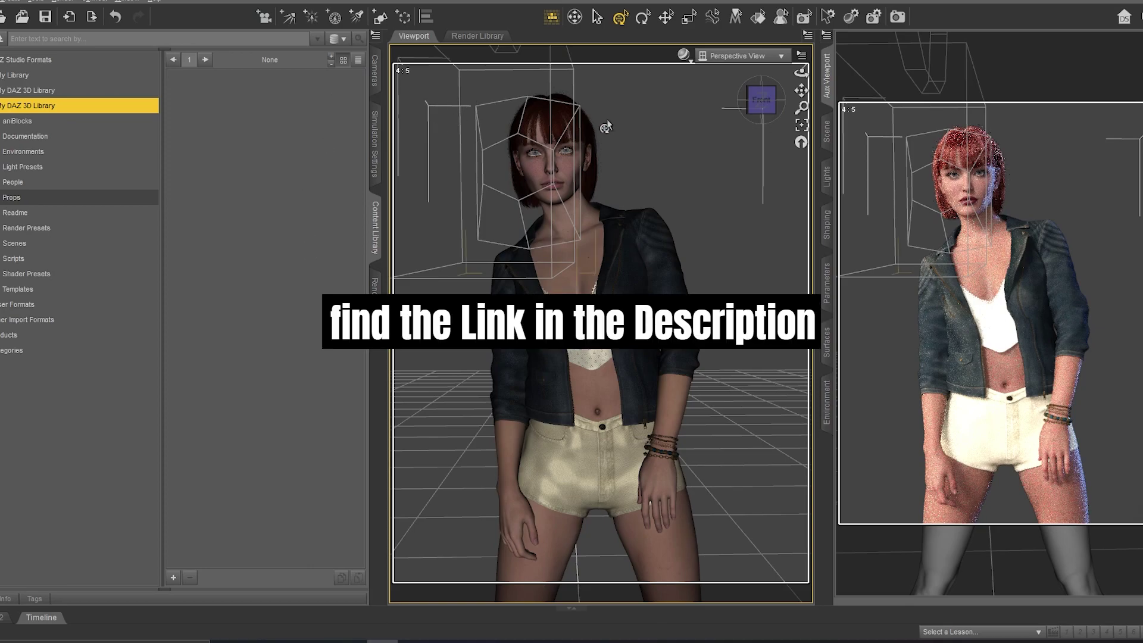
{"action": "left_click_drag", "start_coordinate": [544, 134], "coordinate": [553, 135]}
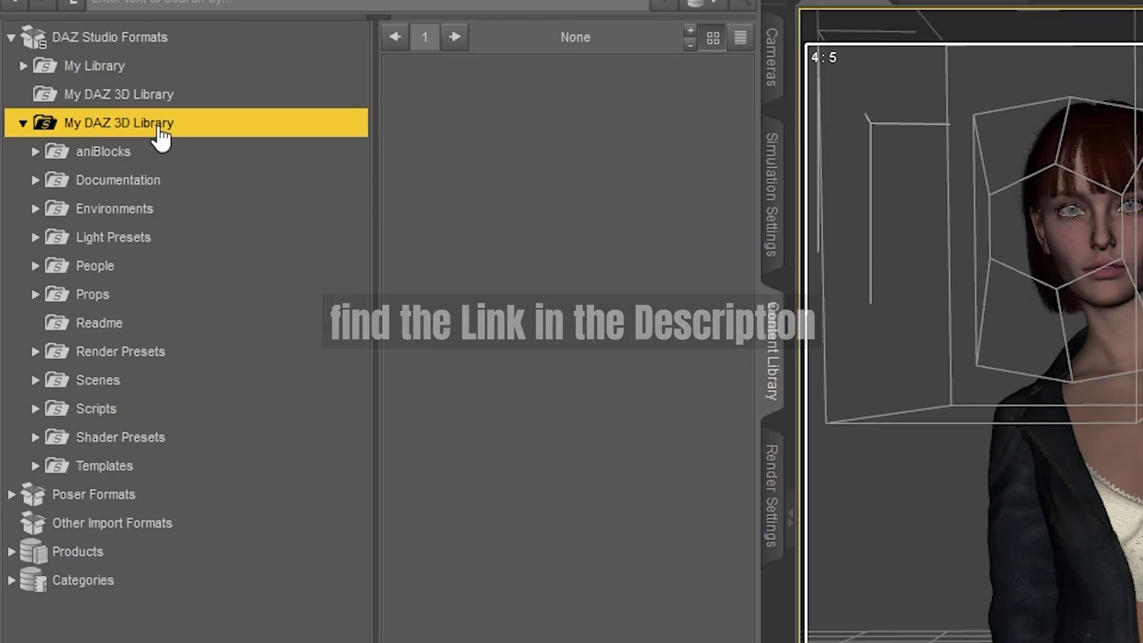
{"action": "mouse_move", "coordinate": [161, 139]}
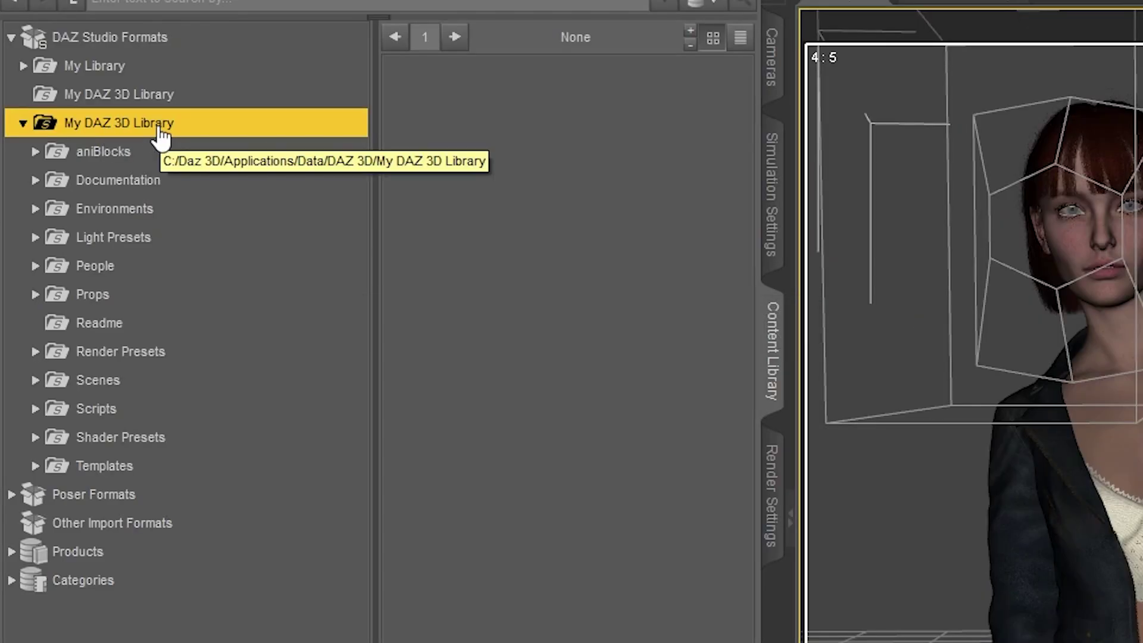
{"action": "left_click", "coordinate": [131, 270]}
{"action": "left_click", "coordinate": [211, 357]}
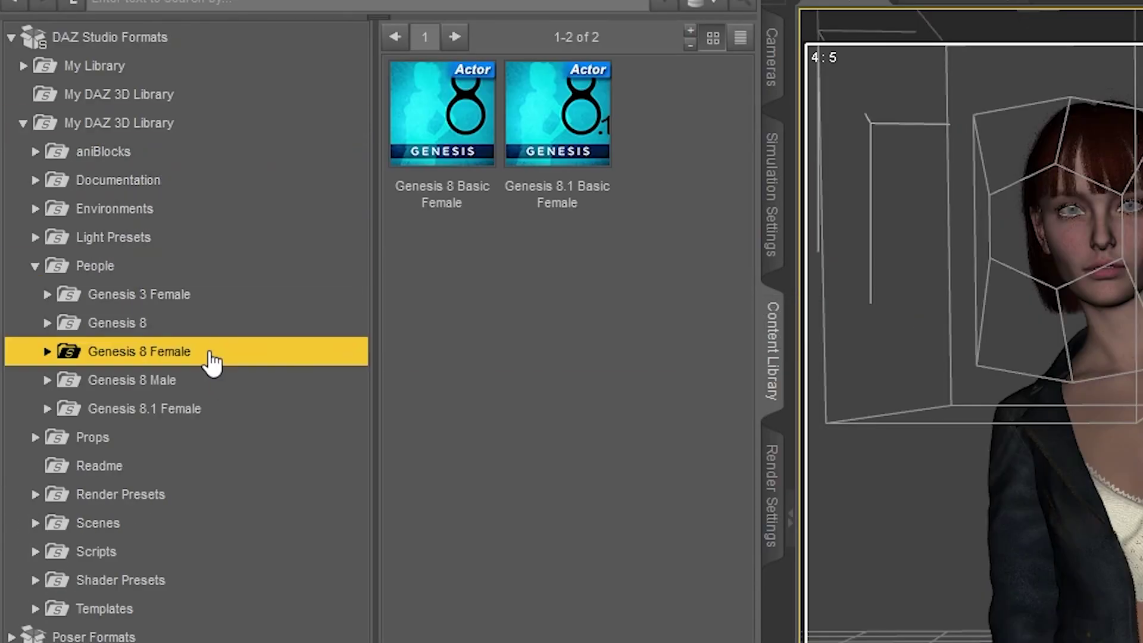
{"action": "left_click", "coordinate": [152, 498]}
{"action": "left_click", "coordinate": [152, 526]}
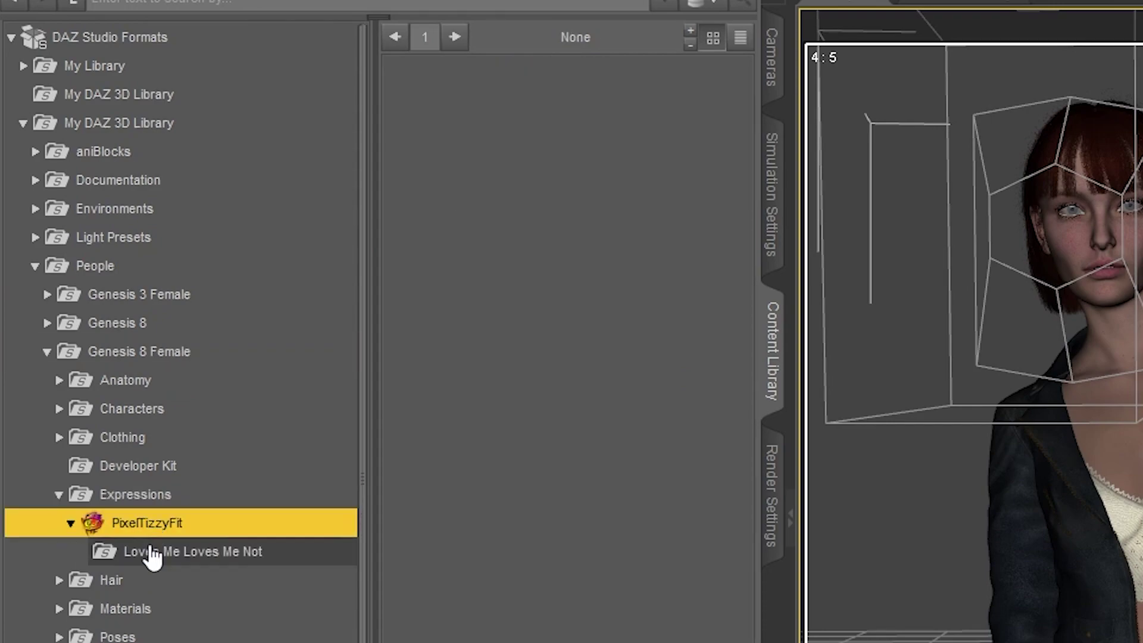
{"action": "left_click", "coordinate": [153, 553]}
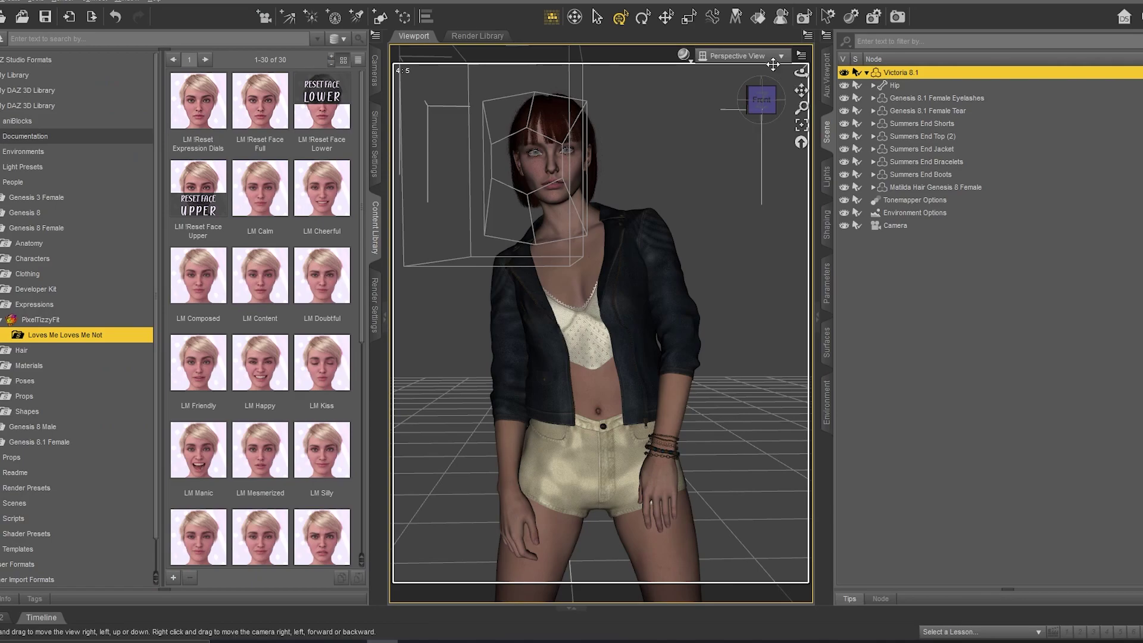
View the scene through the Camera and apply the LMN Appalled expression to the Victoria 8.1 figure
{"action": "left_click", "coordinate": [777, 56]}
{"action": "left_click", "coordinate": [754, 151]}
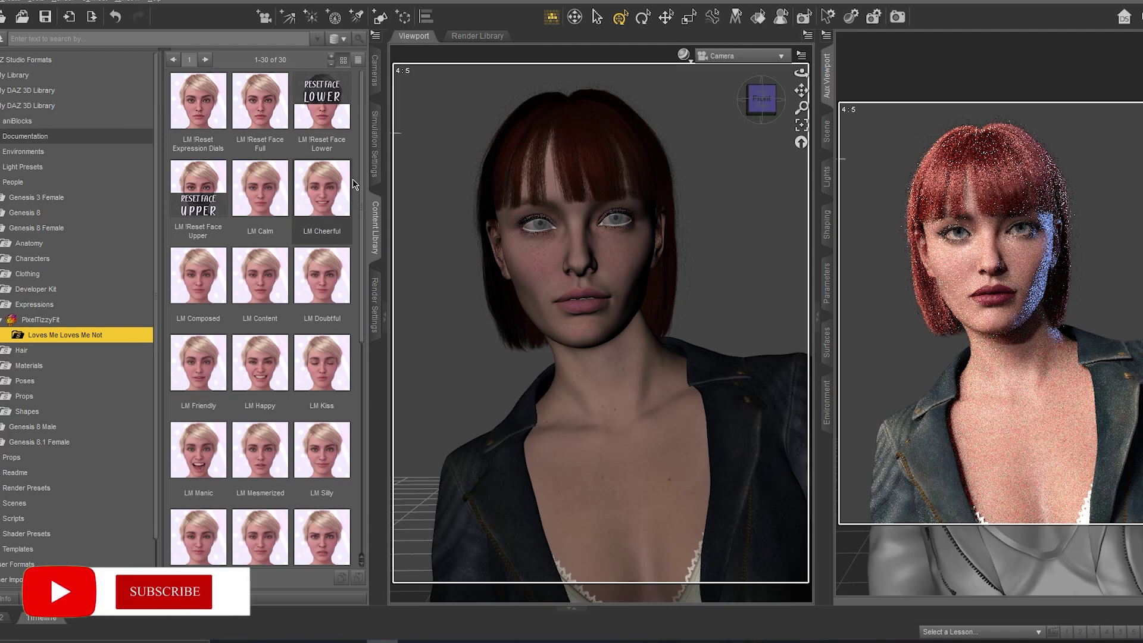
{"action": "scroll", "coordinate": [354, 184], "scroll_direction": "down", "scroll_amount": 2}
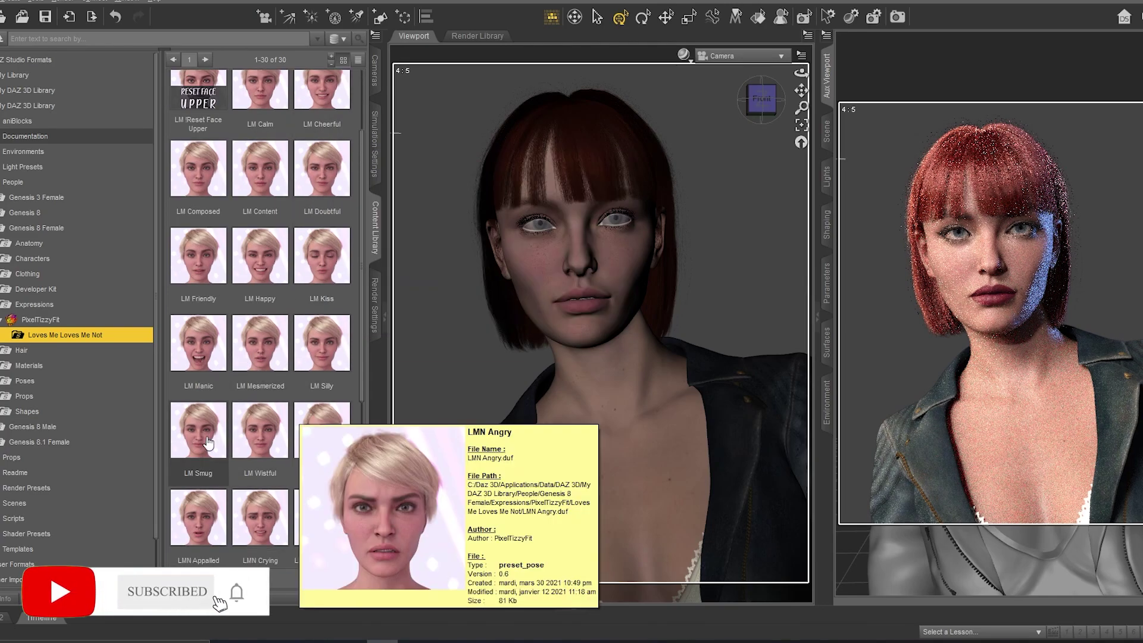
{"action": "double_click", "coordinate": [205, 509]}
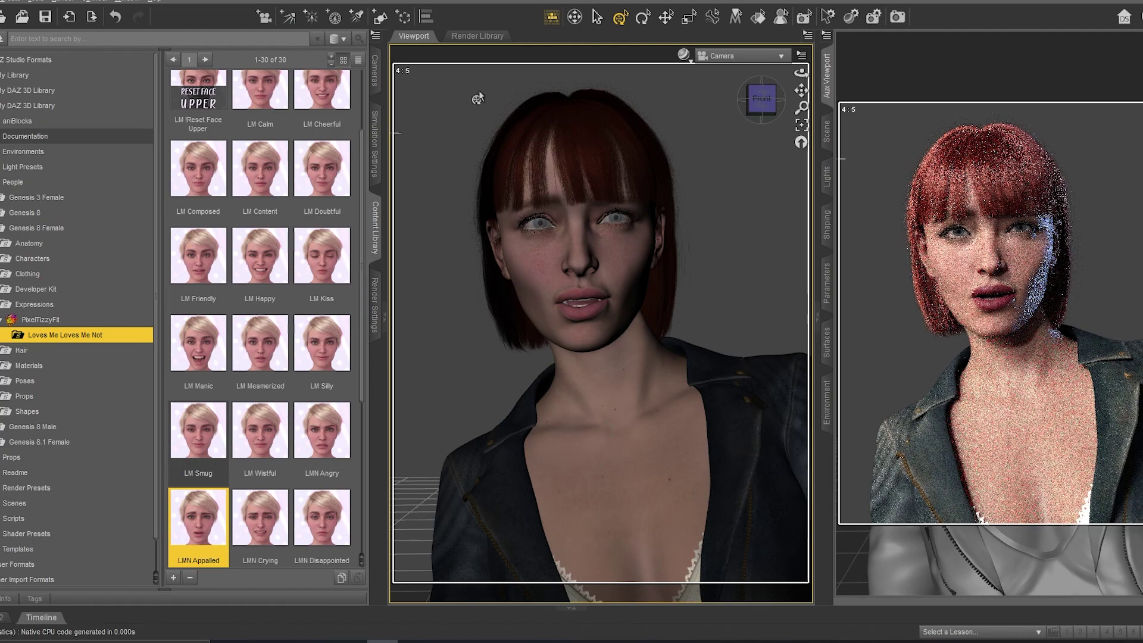
{"action": "left_click_drag", "start_coordinate": [800, 71], "coordinate": [783, 87]}
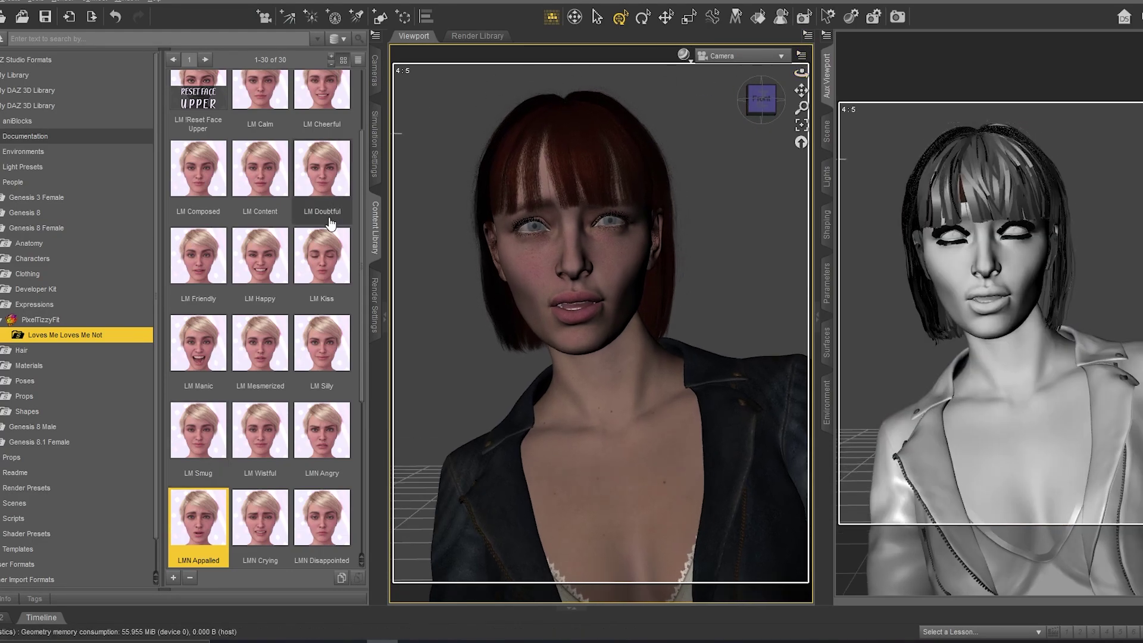
Try the LM Kiss and LMN Revolted expressions on the figure and inspect the face up close
{"action": "double_click", "coordinate": [315, 257]}
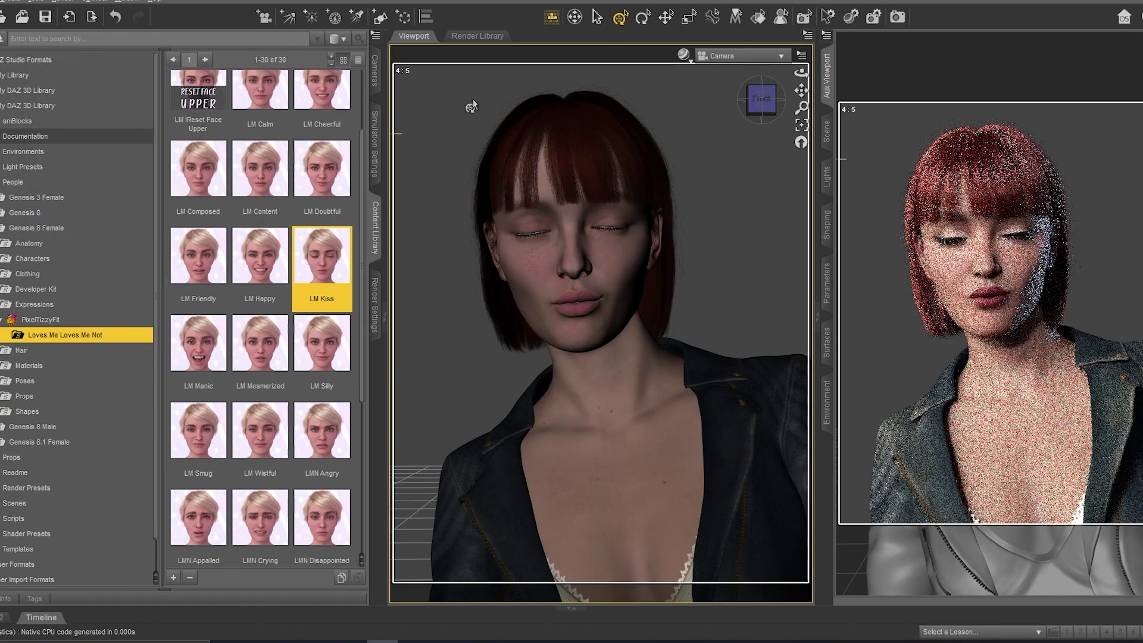
{"action": "scroll", "coordinate": [357, 285], "scroll_direction": "down", "scroll_amount": 4}
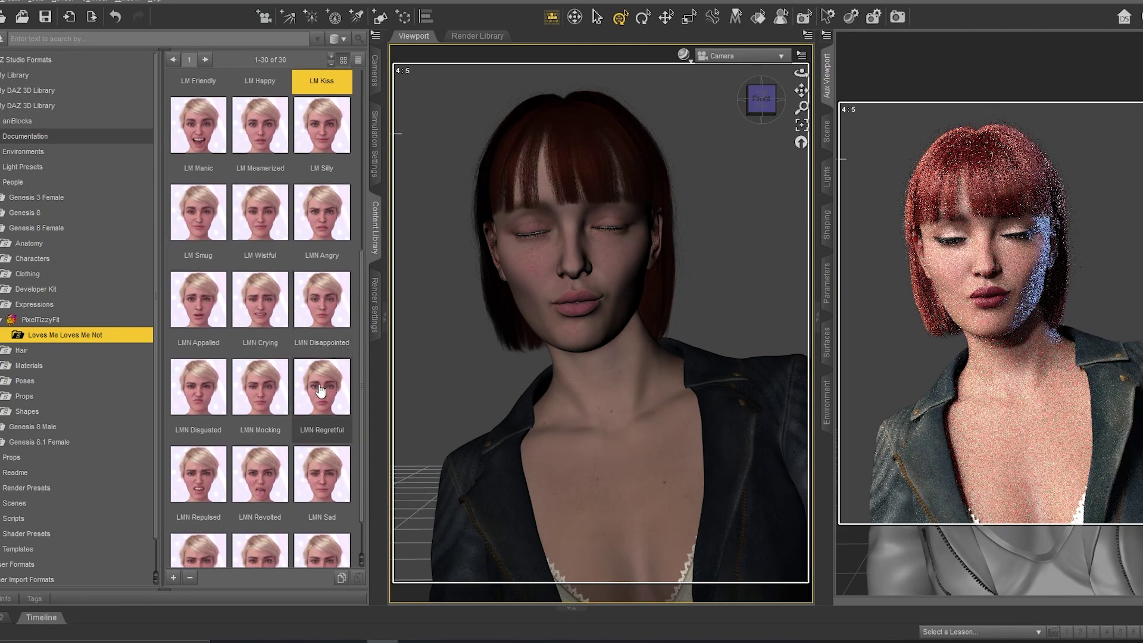
{"action": "double_click", "coordinate": [260, 474]}
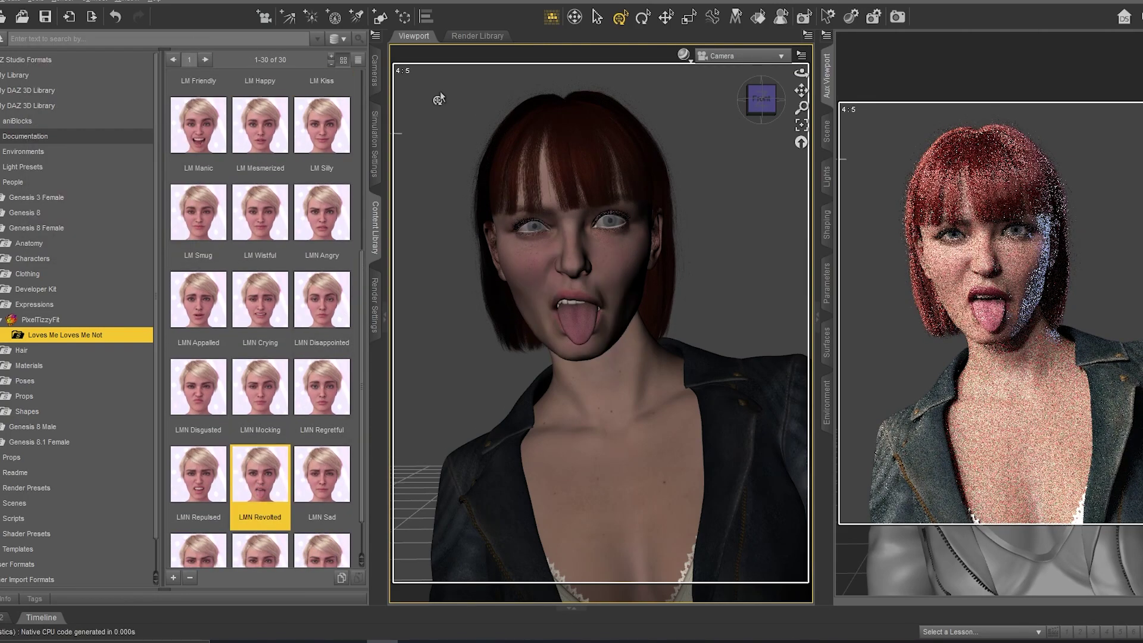
{"action": "left_click_drag", "start_coordinate": [801, 107], "coordinate": [801, 89]}
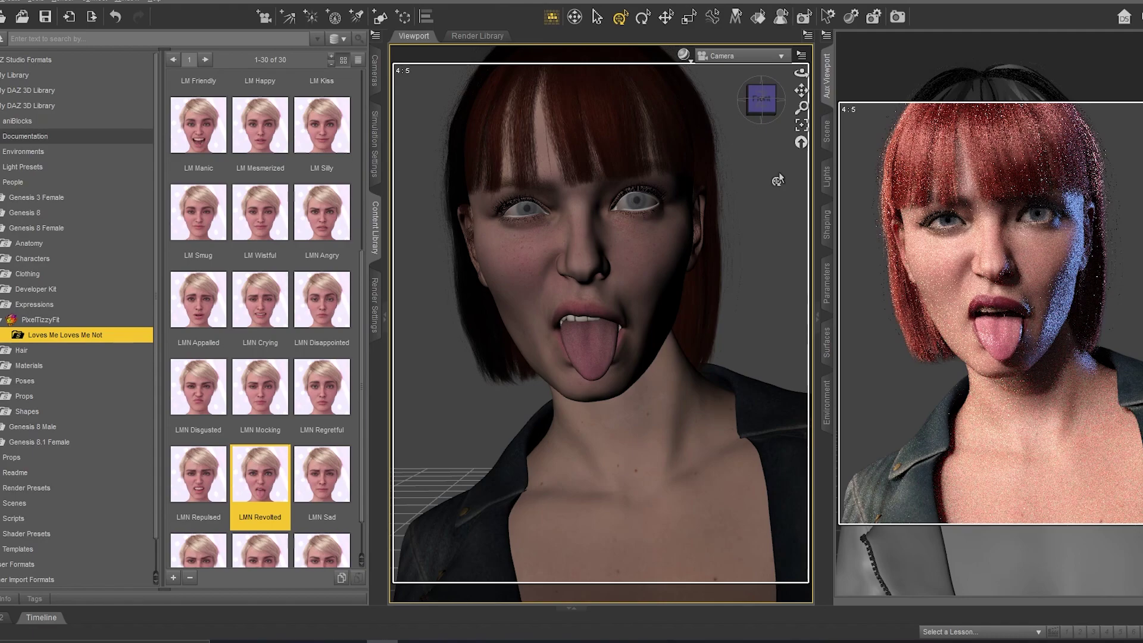
{"action": "scroll", "coordinate": [778, 179], "scroll_direction": "down", "scroll_amount": 5}
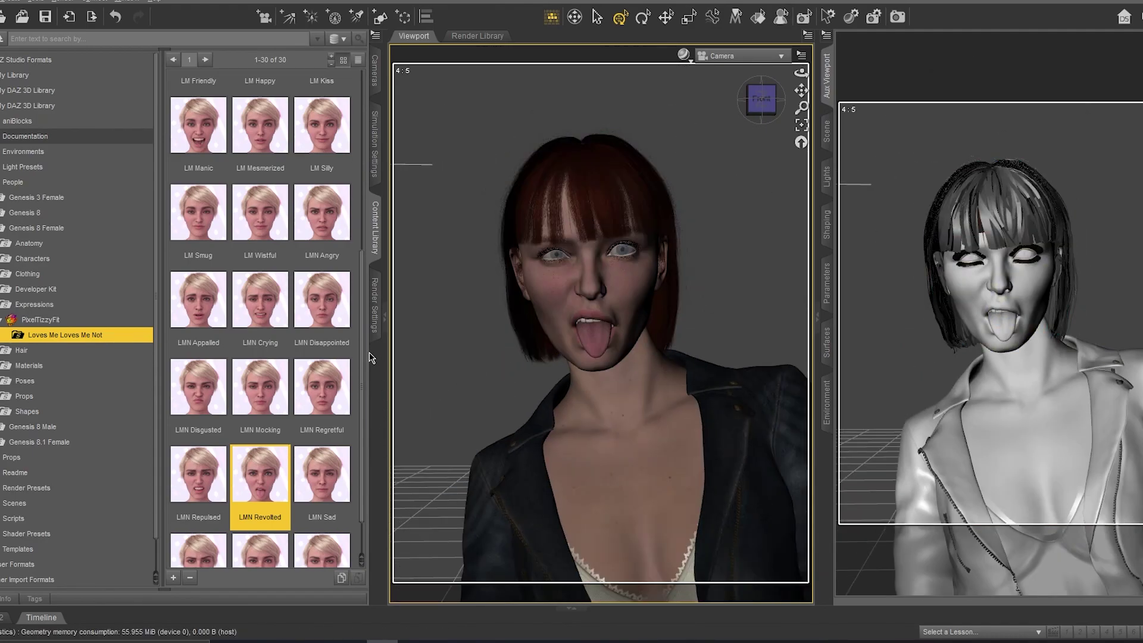
Try the LMN Angry, LMN Mocking and LMN Disgusted expressions on the figure
{"action": "scroll", "coordinate": [331, 172], "scroll_direction": "down", "scroll_amount": 1}
{"action": "left_click", "coordinate": [332, 171]}
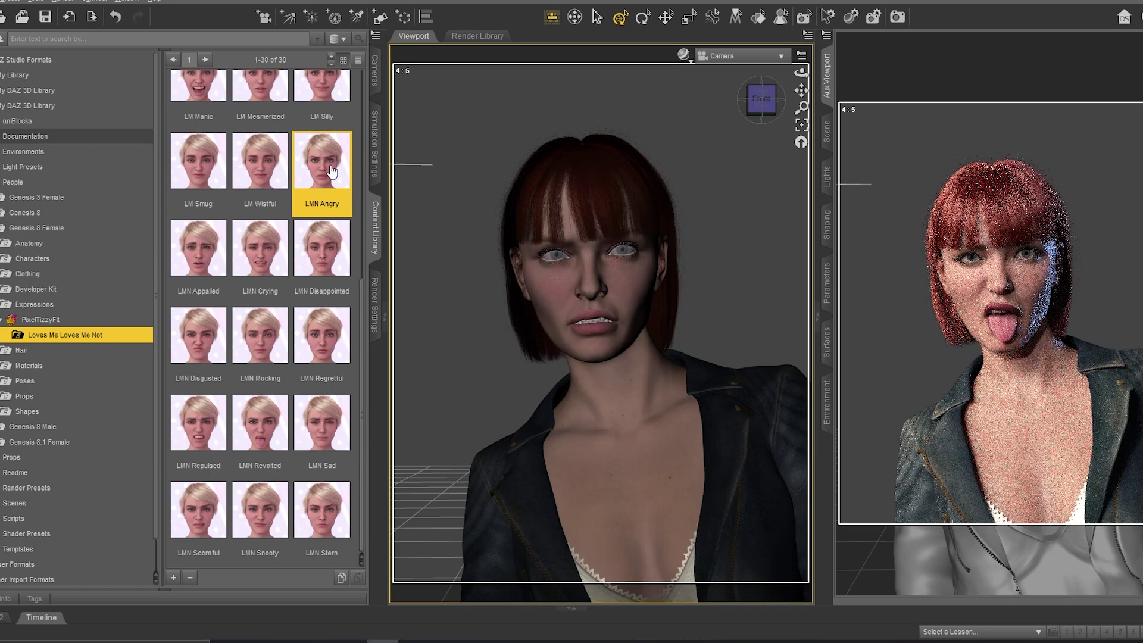
{"action": "left_click", "coordinate": [260, 336]}
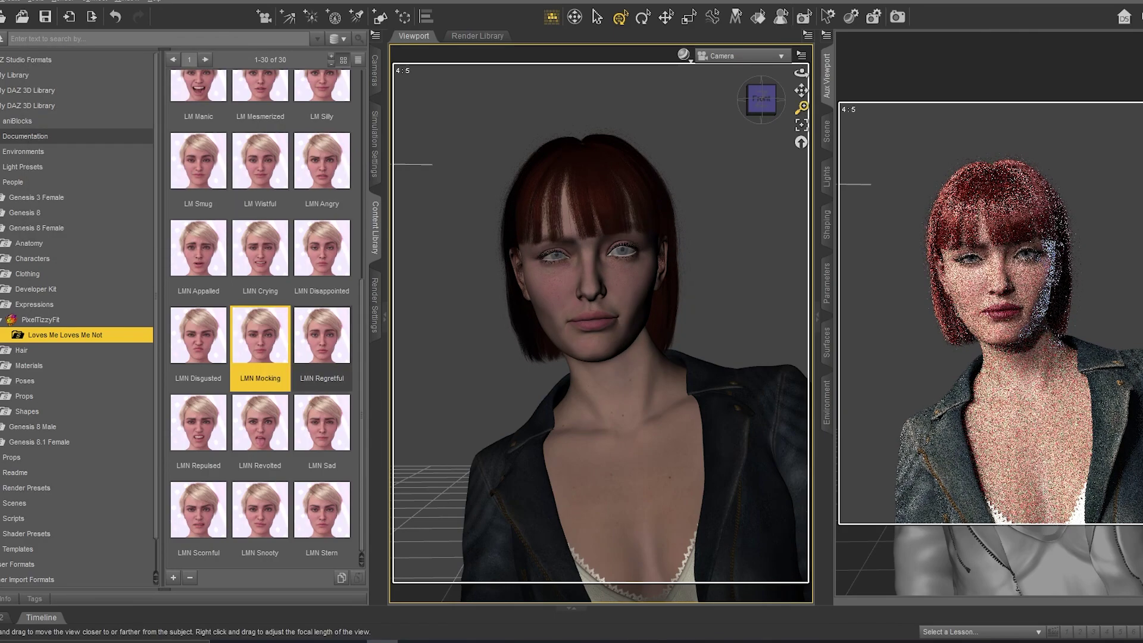
{"action": "left_click_drag", "start_coordinate": [802, 108], "coordinate": [801, 89]}
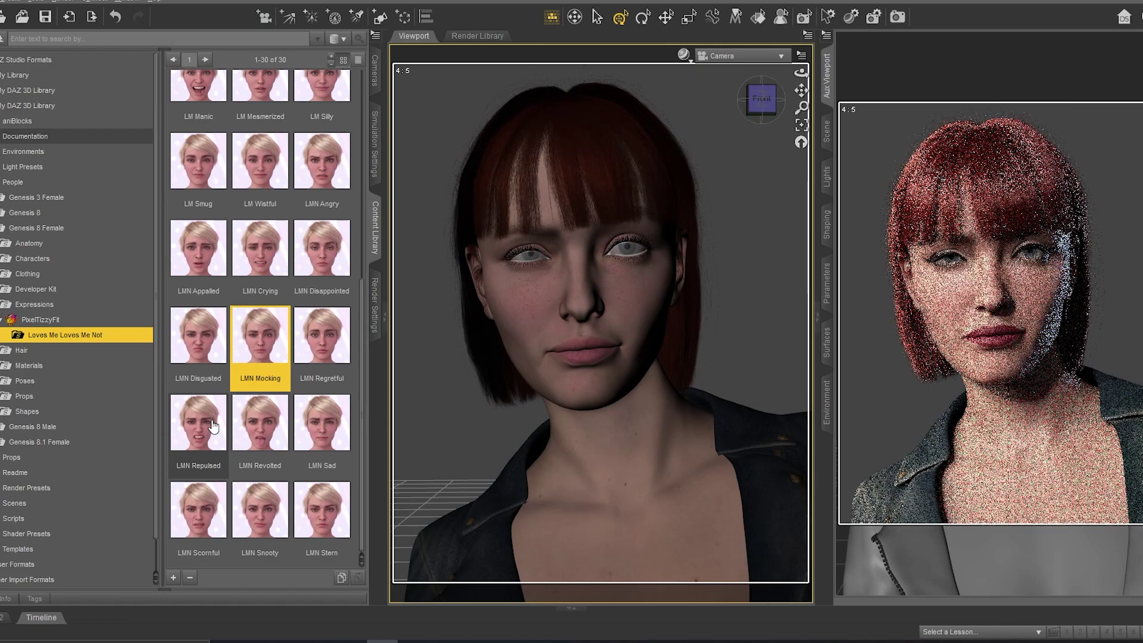
{"action": "left_click", "coordinate": [205, 336]}
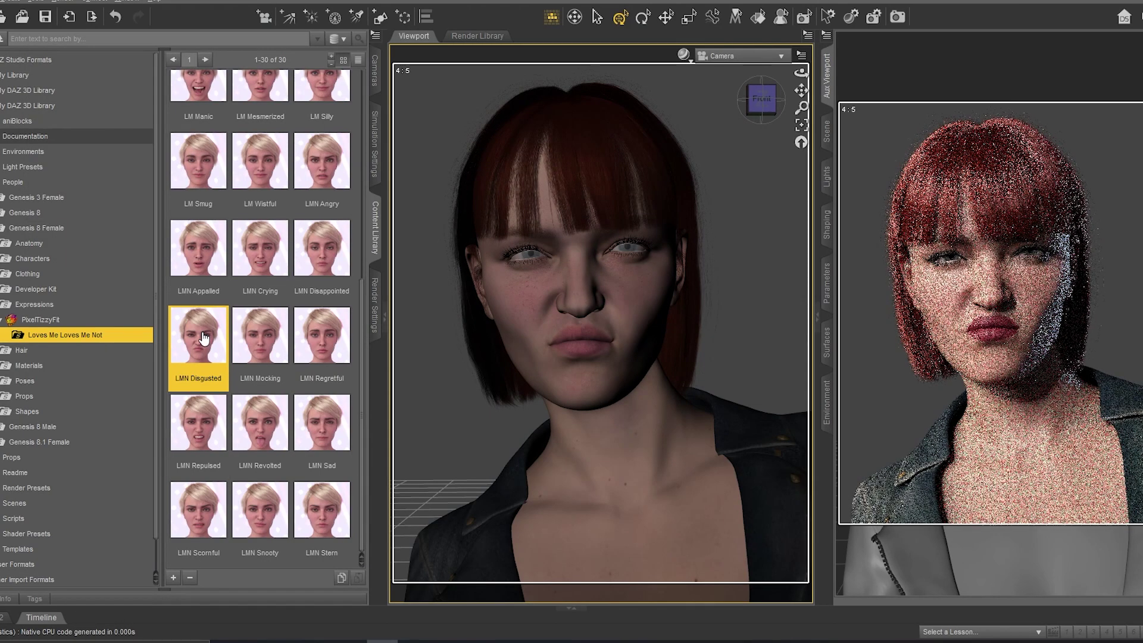
Browse the remaining expression presets and reset the figure's whole face with the LM !Reset Face Full preset
{"action": "scroll", "coordinate": [312, 238], "scroll_direction": "up", "scroll_amount": 5}
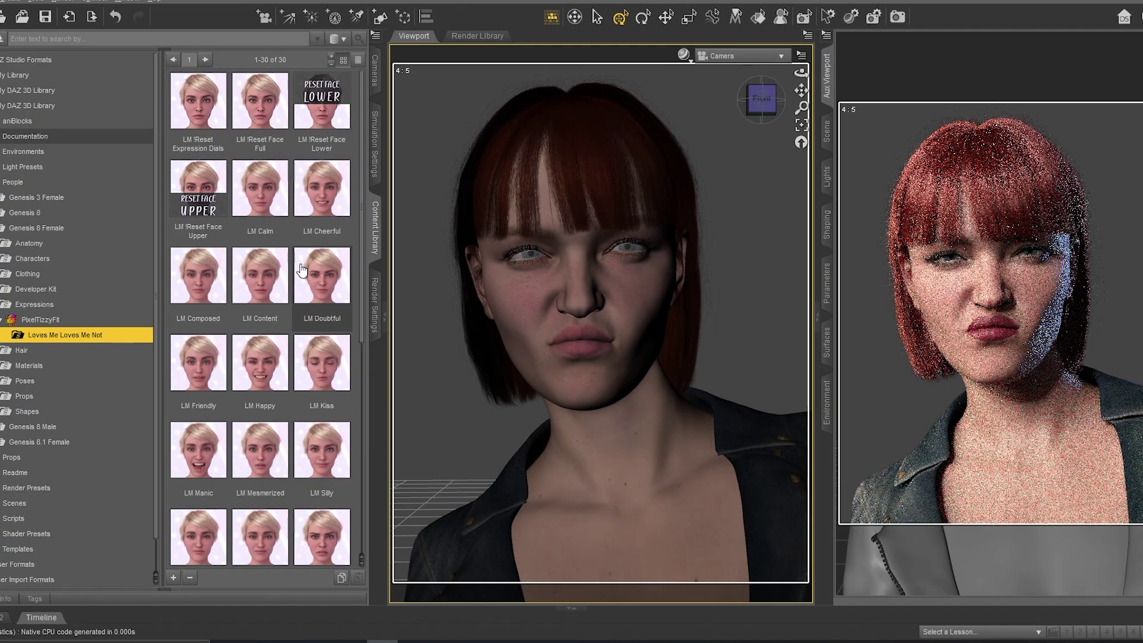
{"action": "scroll", "coordinate": [268, 285], "scroll_direction": "down", "scroll_amount": 5}
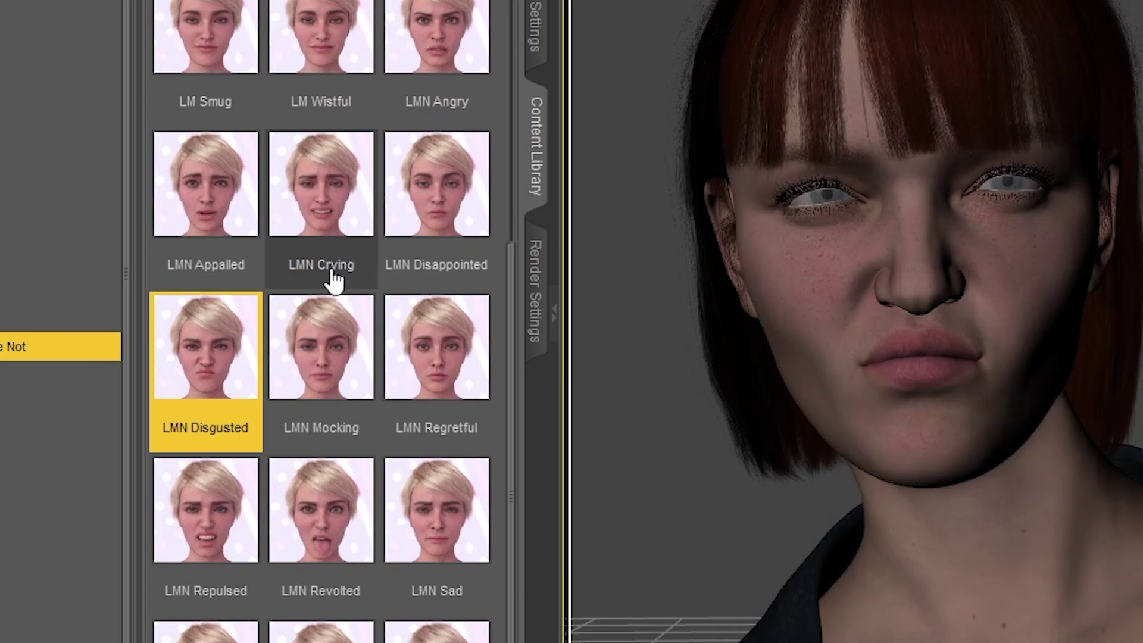
{"action": "scroll", "coordinate": [332, 283], "scroll_direction": "up", "scroll_amount": 5}
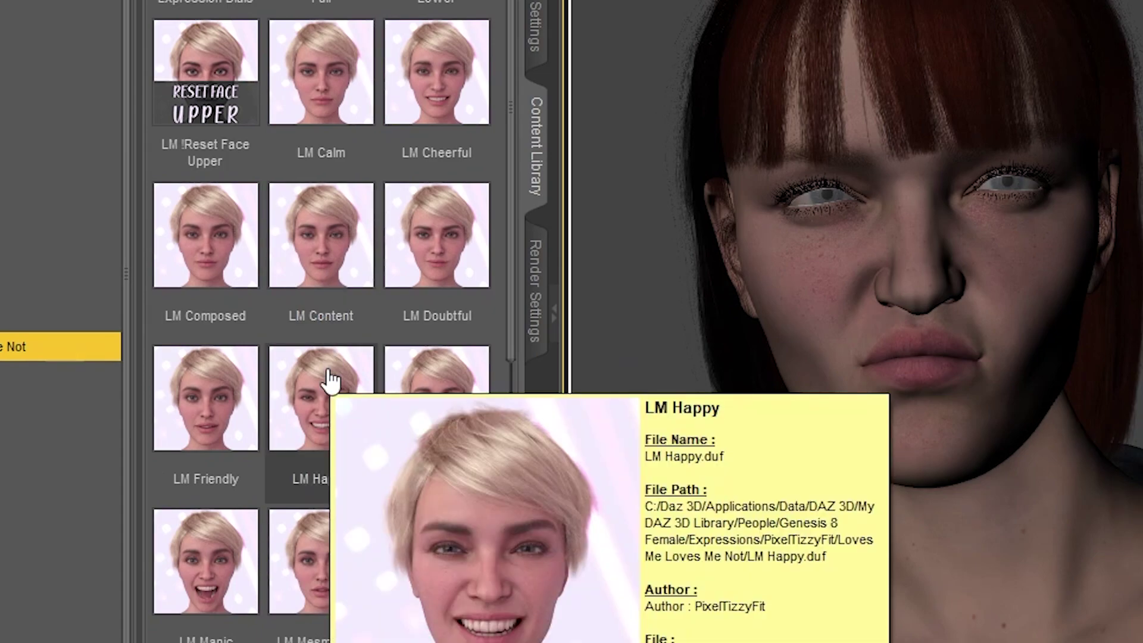
{"action": "double_click", "coordinate": [331, 378]}
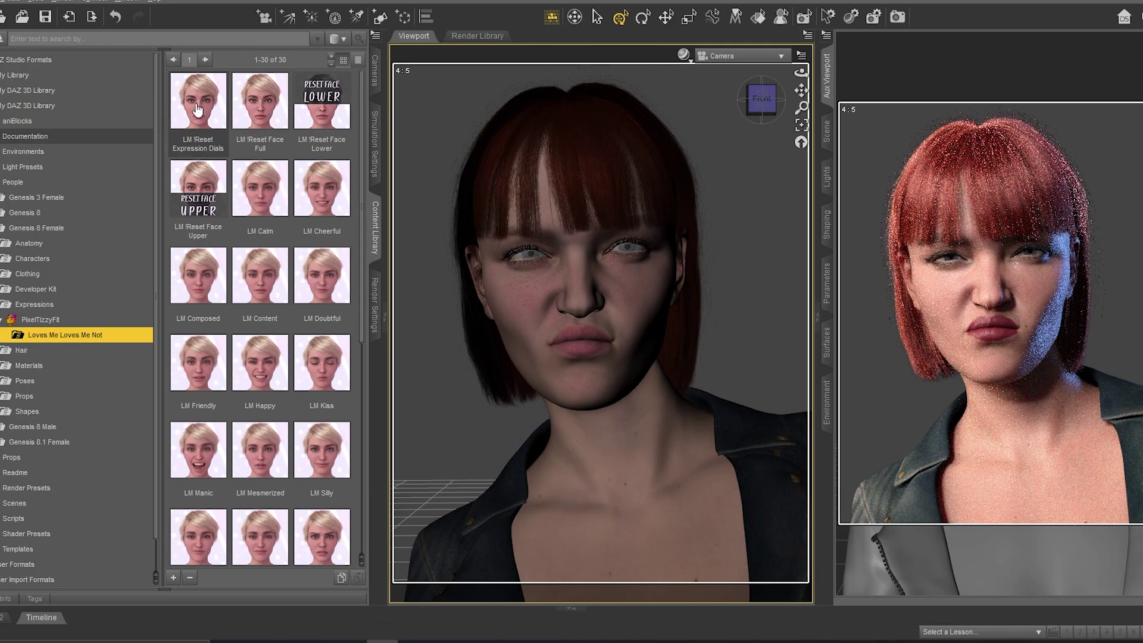
{"action": "mouse_move", "coordinate": [198, 110]}
{"action": "double_click", "coordinate": [260, 104]}
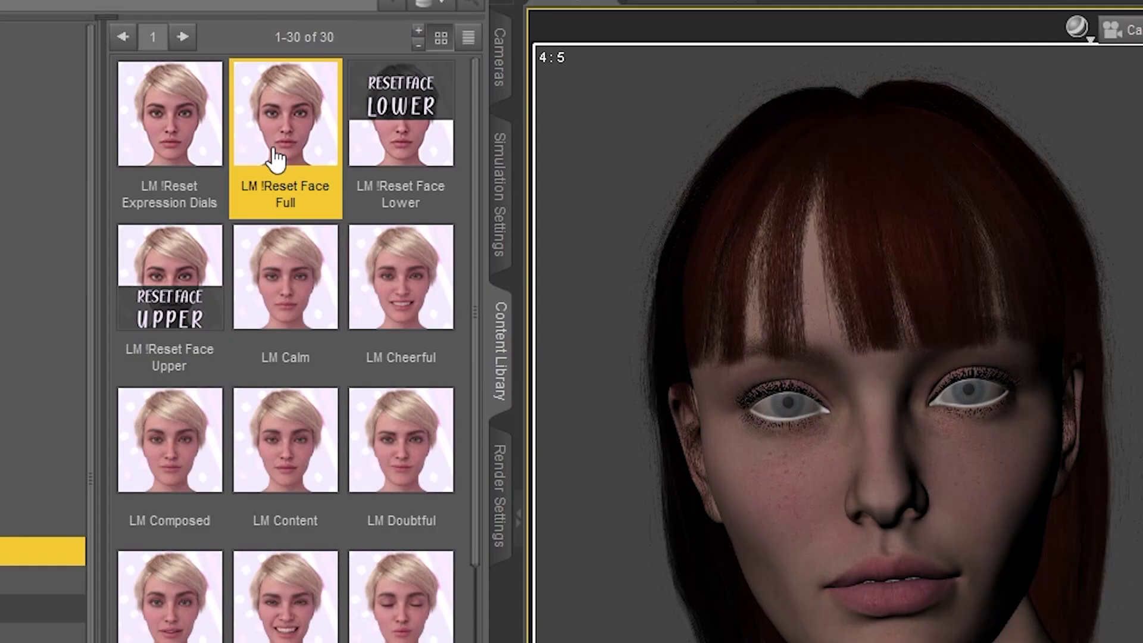
{"action": "left_click_drag", "start_coordinate": [275, 157], "coordinate": [777, 286]}
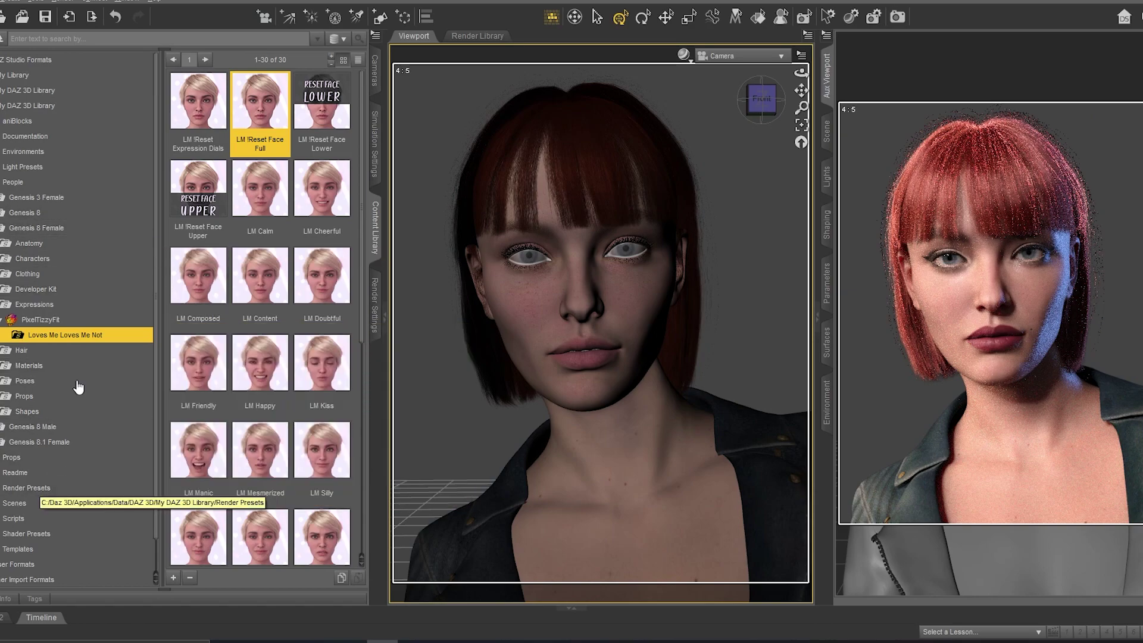
Open the Expression Collection for Victoria 8.1 folder under My DAZ 3D Library, People, Genesis 8.1 Female, Poses
{"action": "left_click", "coordinate": [36, 105]}
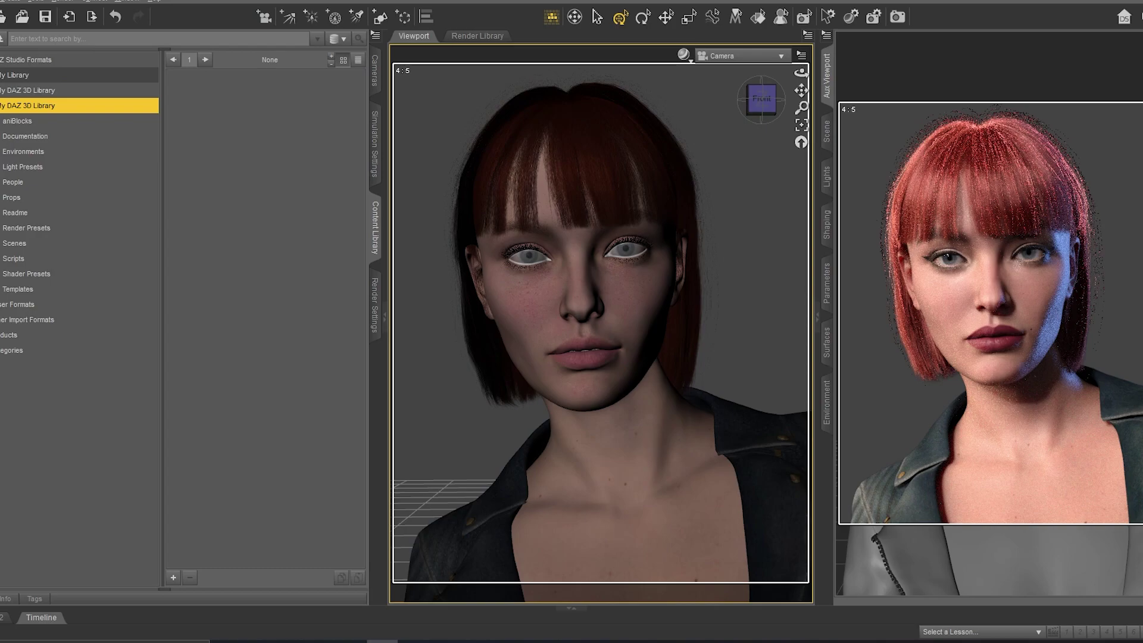
{"action": "double_click", "coordinate": [35, 105]}
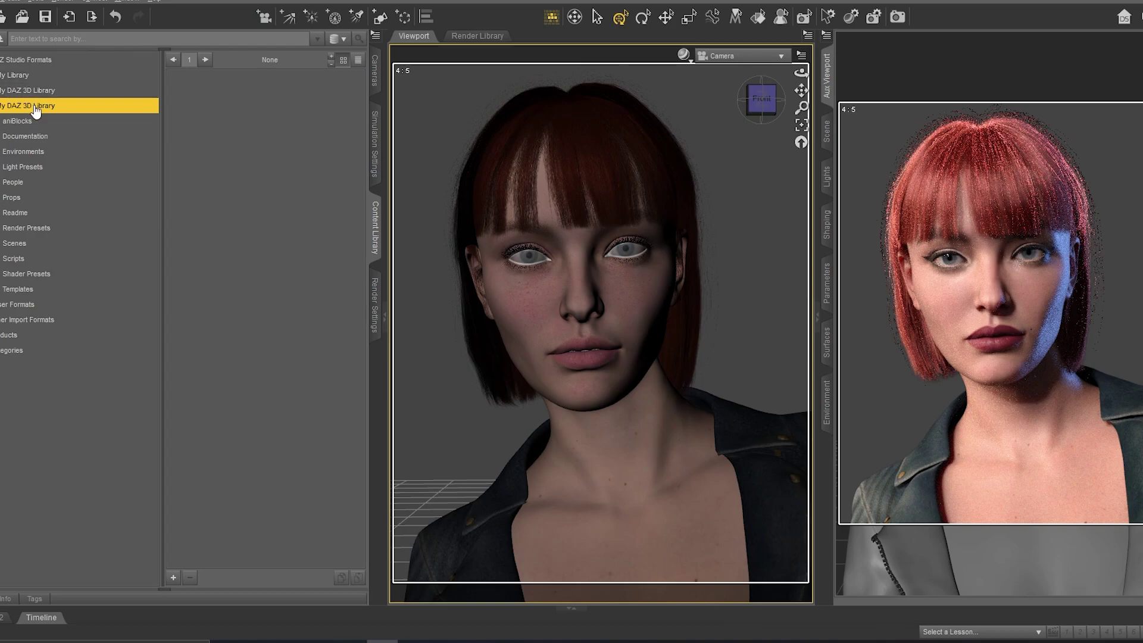
{"action": "double_click", "coordinate": [37, 105]}
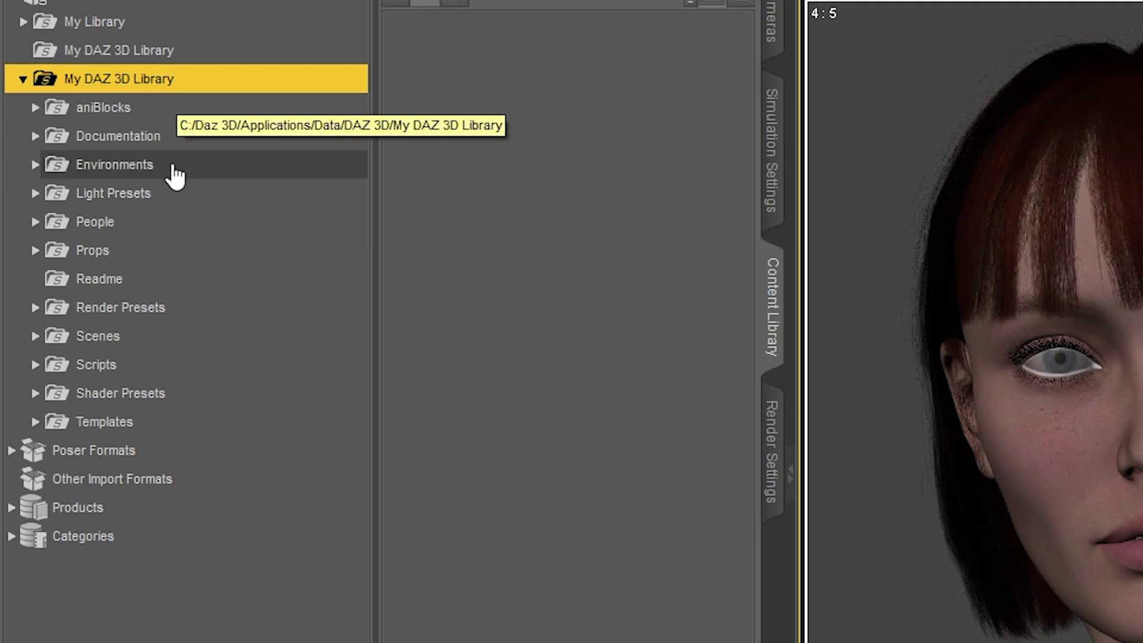
{"action": "left_click", "coordinate": [158, 233]}
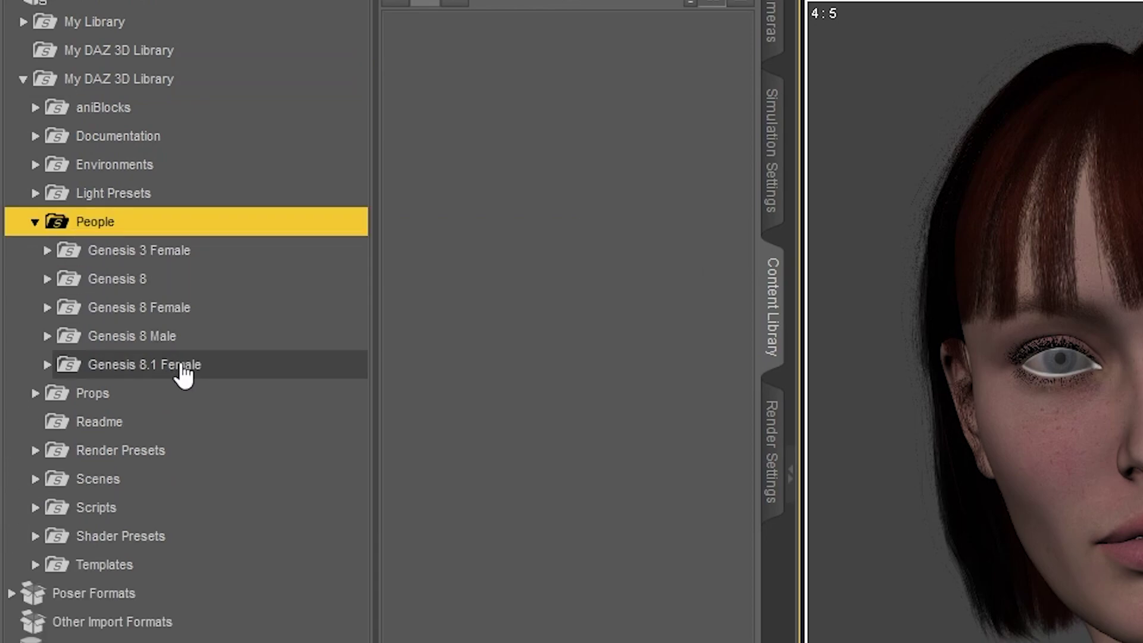
{"action": "left_click", "coordinate": [182, 373]}
{"action": "left_click", "coordinate": [159, 424]}
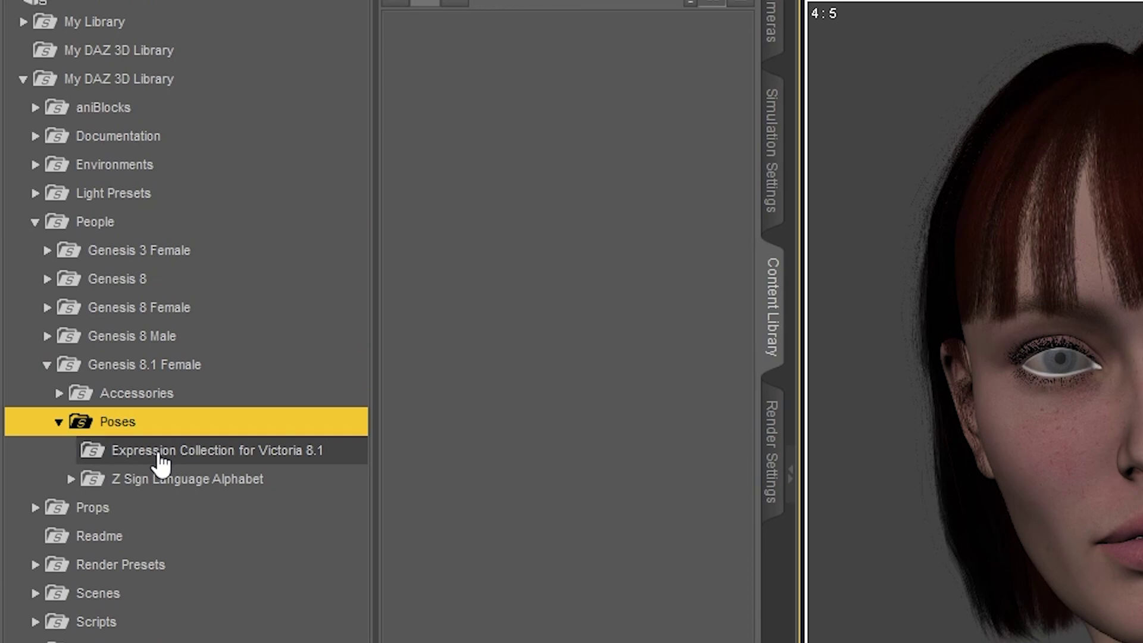
{"action": "left_click", "coordinate": [221, 458]}
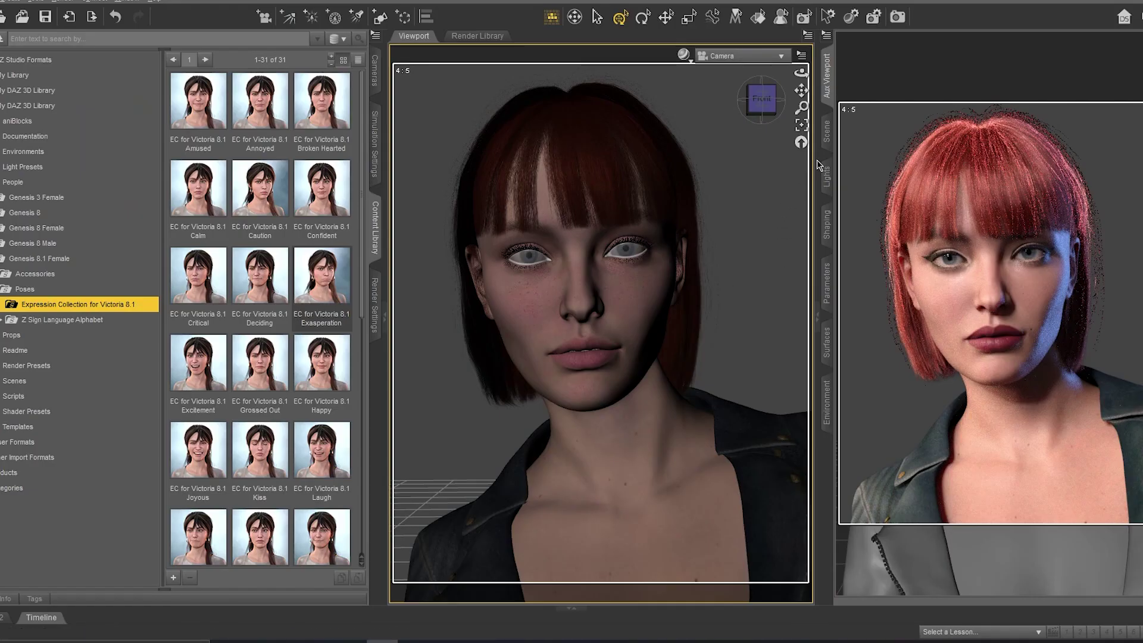
Check the Victoria 8.1 figure's selection in the scene and try the EC for Victoria 8.1 Musing and Kiss expressions on it
{"action": "left_click", "coordinate": [826, 131]}
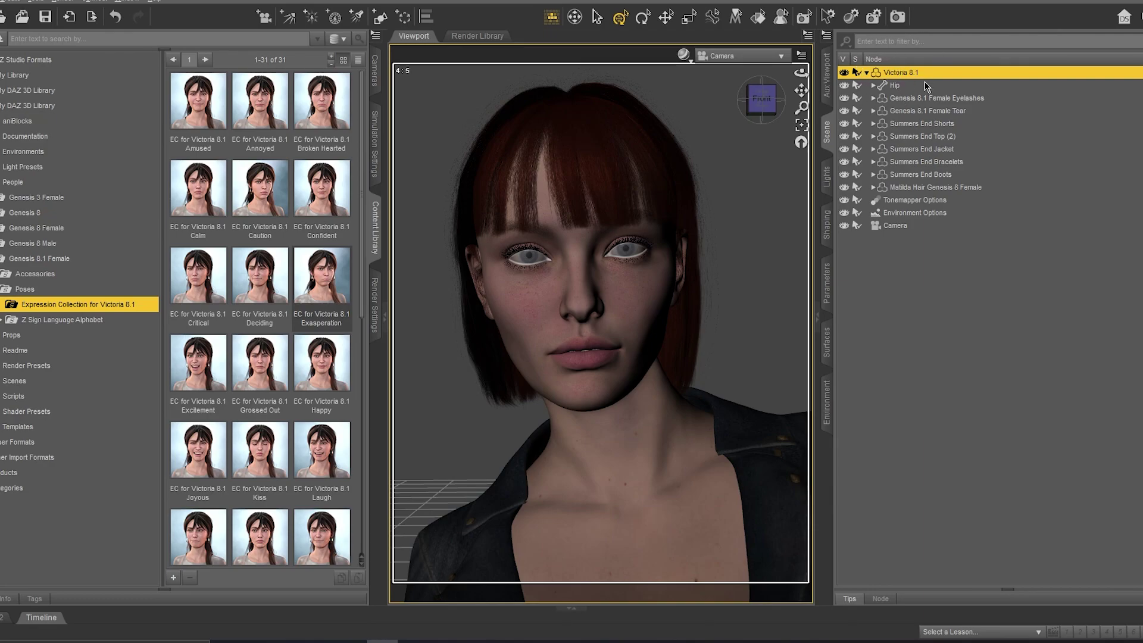
{"action": "left_click", "coordinate": [828, 99]}
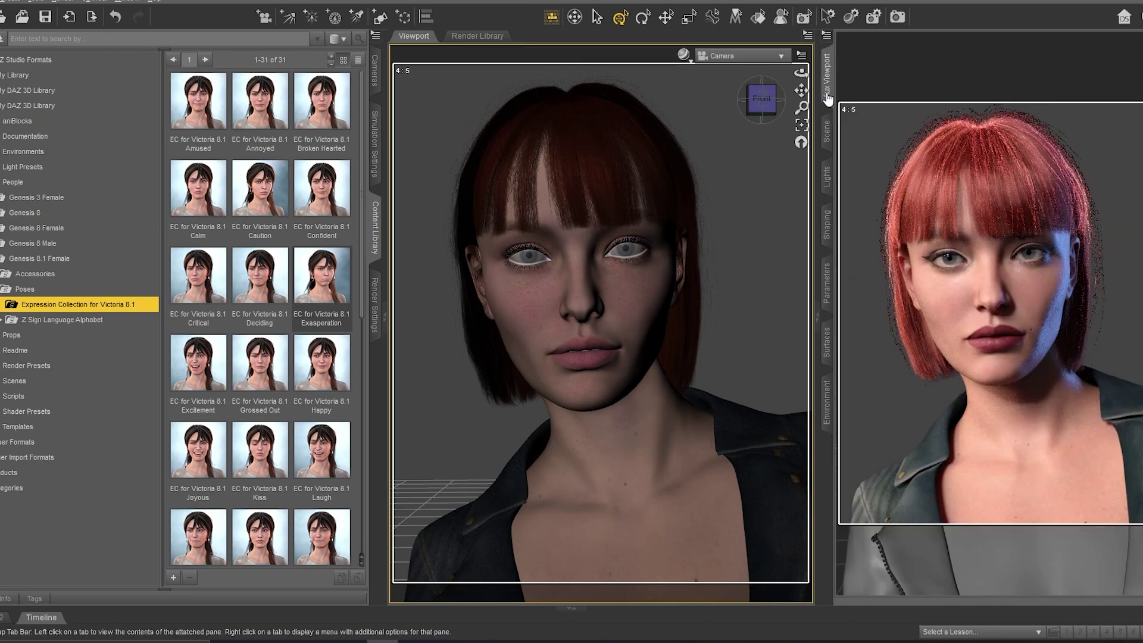
{"action": "scroll", "coordinate": [259, 321], "scroll_direction": "down", "scroll_amount": 3}
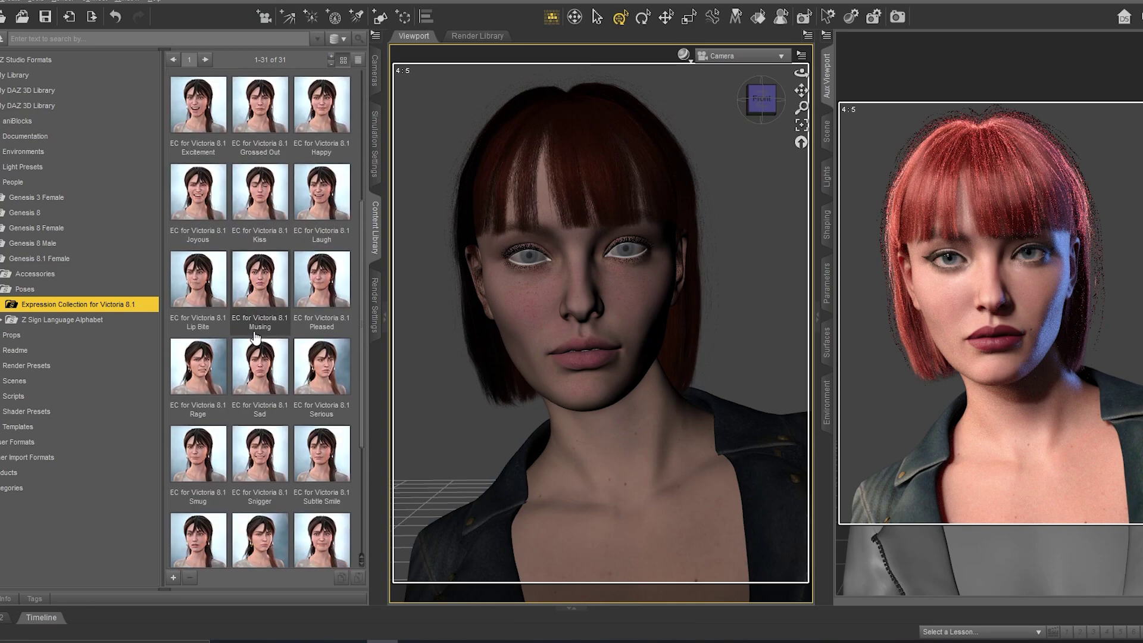
{"action": "left_click", "coordinate": [257, 285]}
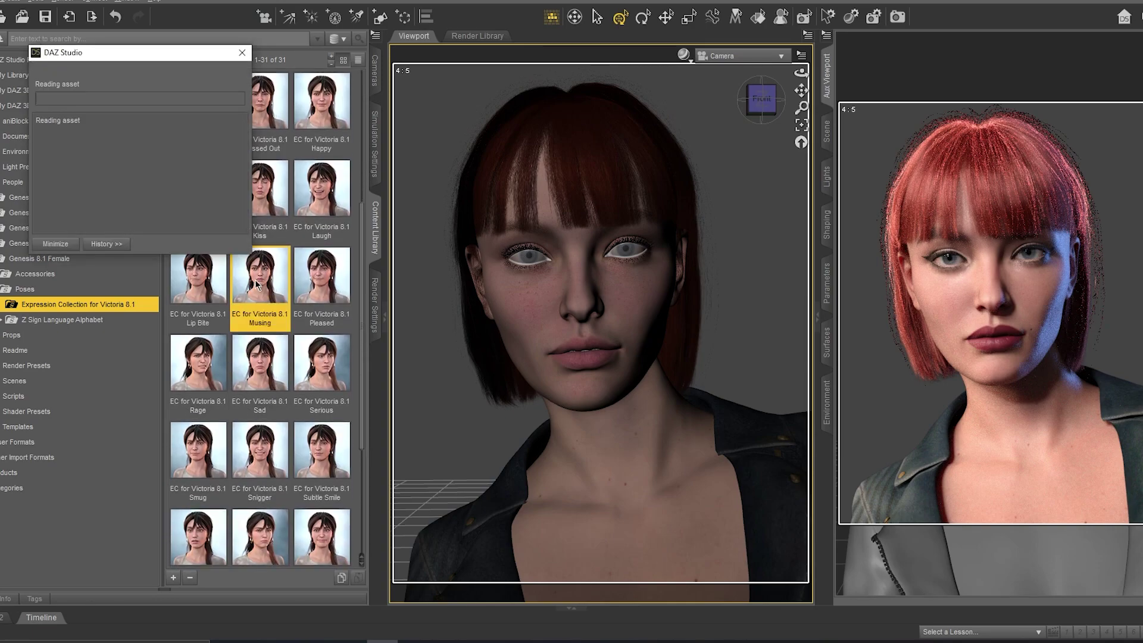
{"action": "double_click", "coordinate": [259, 188]}
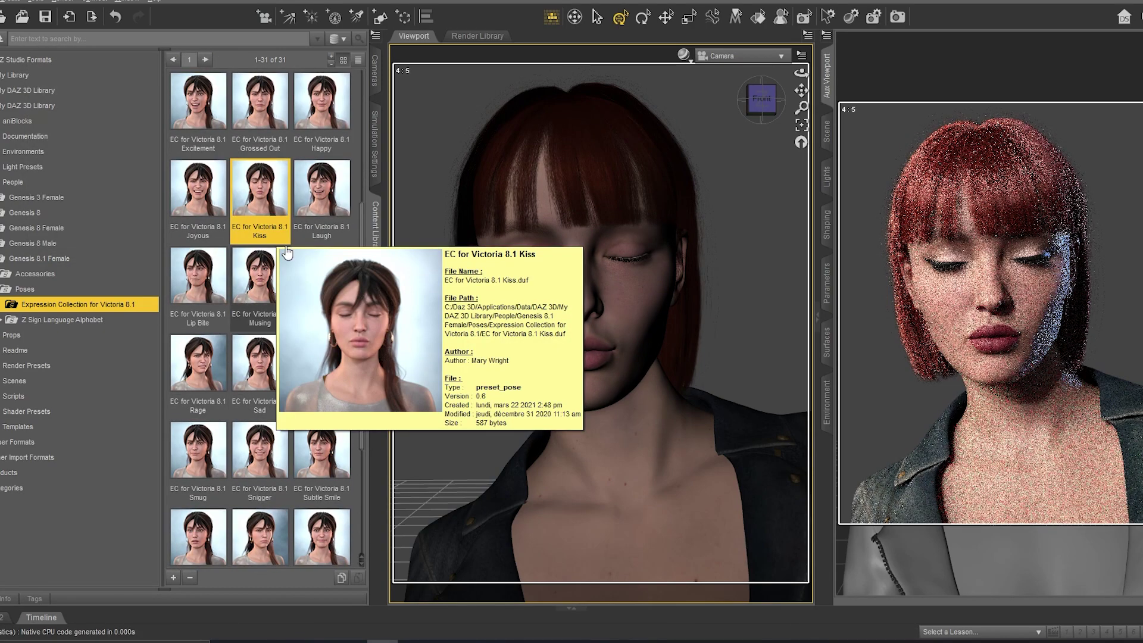
Try the EC for Victoria 8.1 Exasperation expression on the figure and replace it with the Happy expression
{"action": "scroll", "coordinate": [291, 297], "scroll_direction": "down", "scroll_amount": 3}
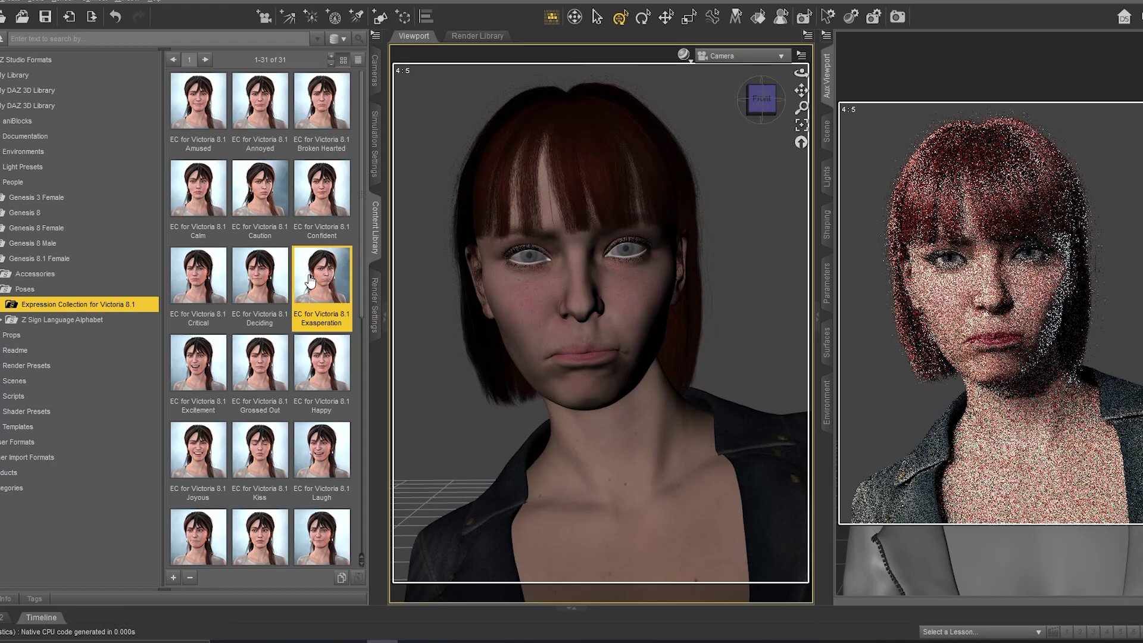
{"action": "double_click", "coordinate": [332, 379]}
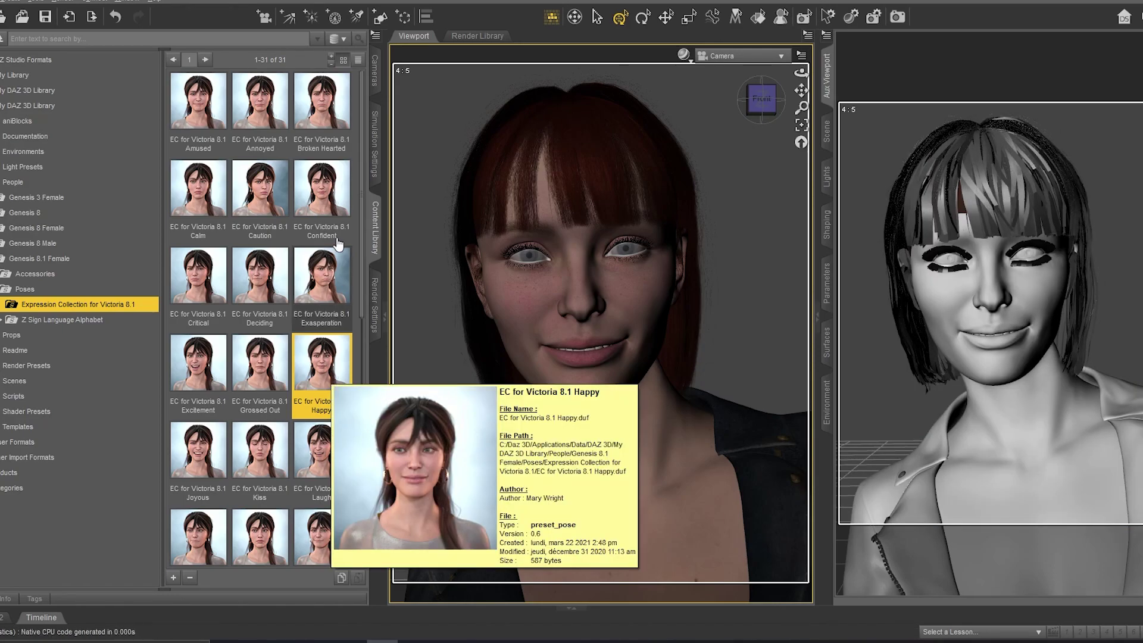
{"action": "mouse_move", "coordinate": [337, 189]}
{"action": "mouse_move", "coordinate": [254, 130]}
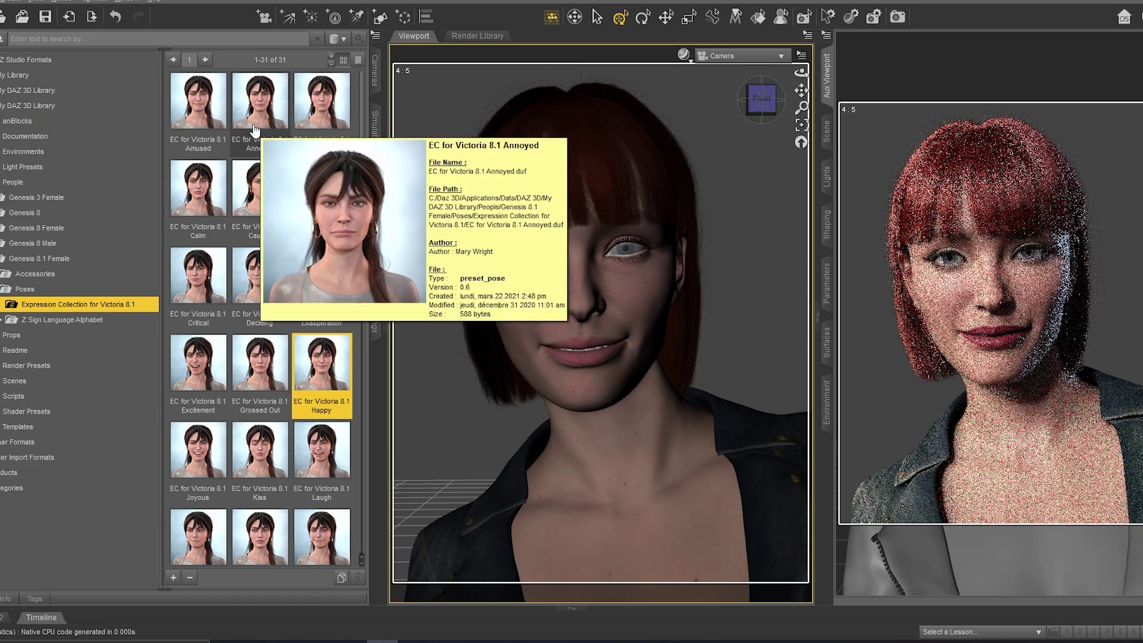